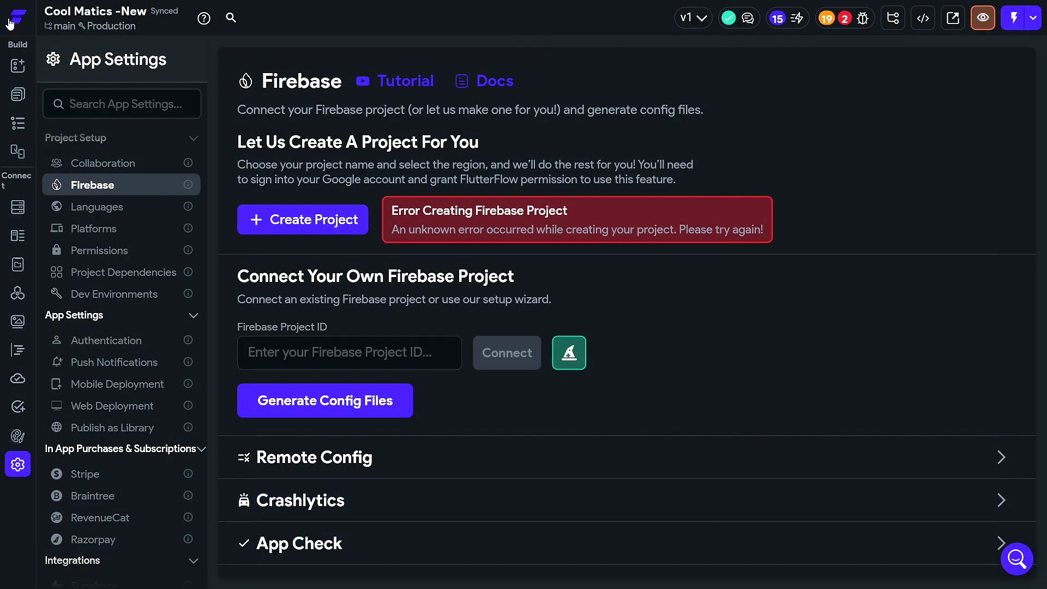
# Return to the projects overview and duplicate the my app project under the name MY APP NEW
pyautogui.click(11, 21)
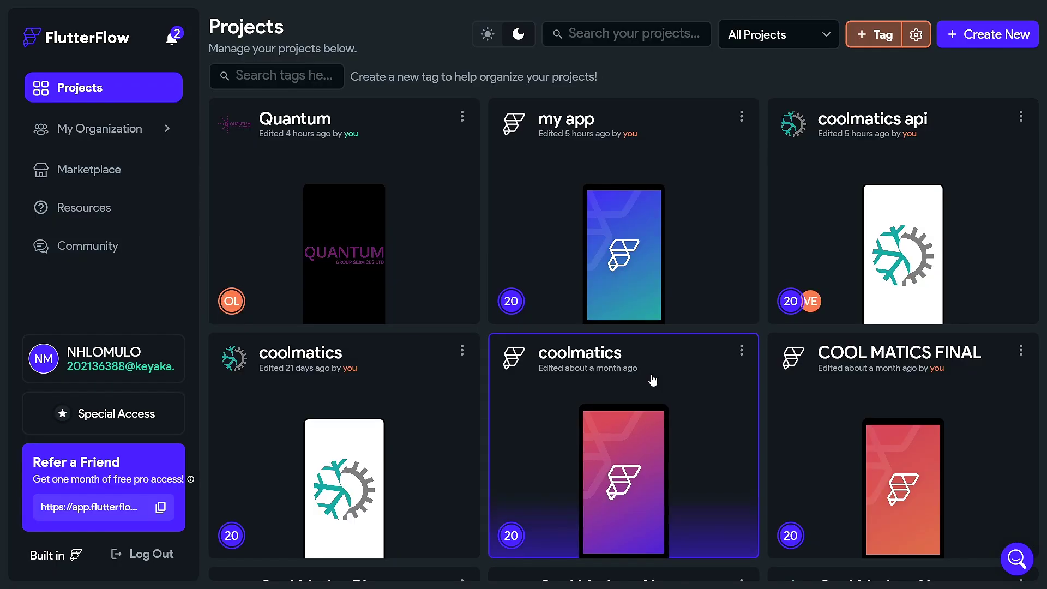
pyautogui.scroll(-2, 651, 378)
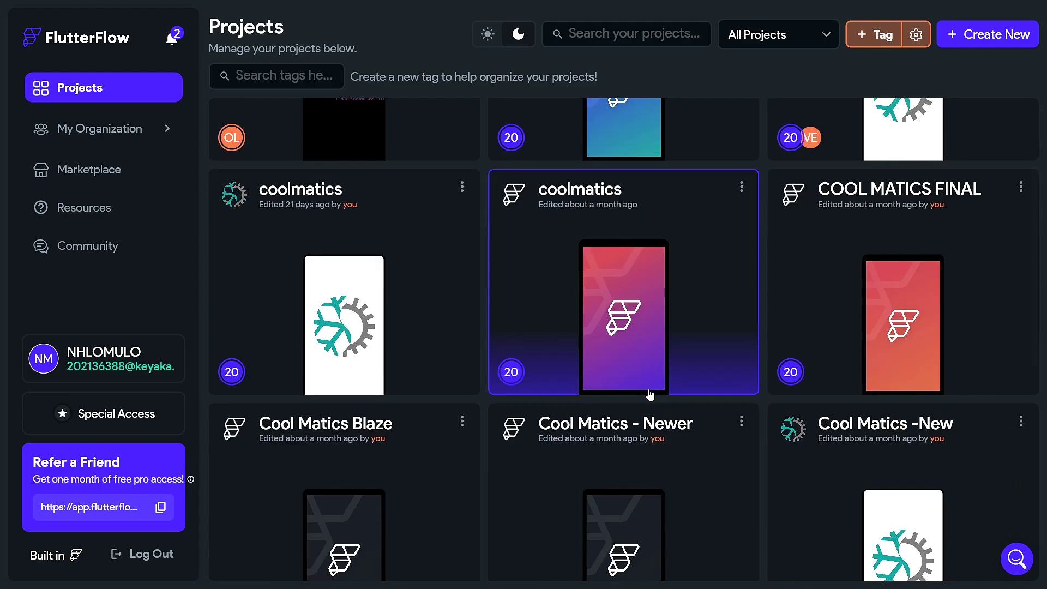
pyautogui.scroll(-2, 649, 392)
pyautogui.scroll(3, 743, 125)
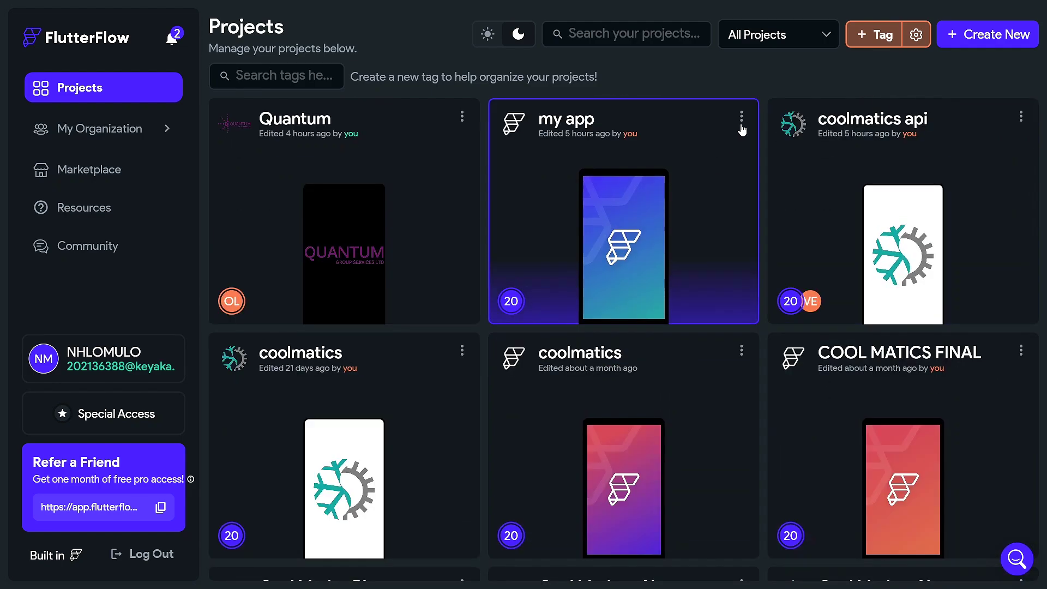
pyautogui.click(741, 118)
pyautogui.click(685, 197)
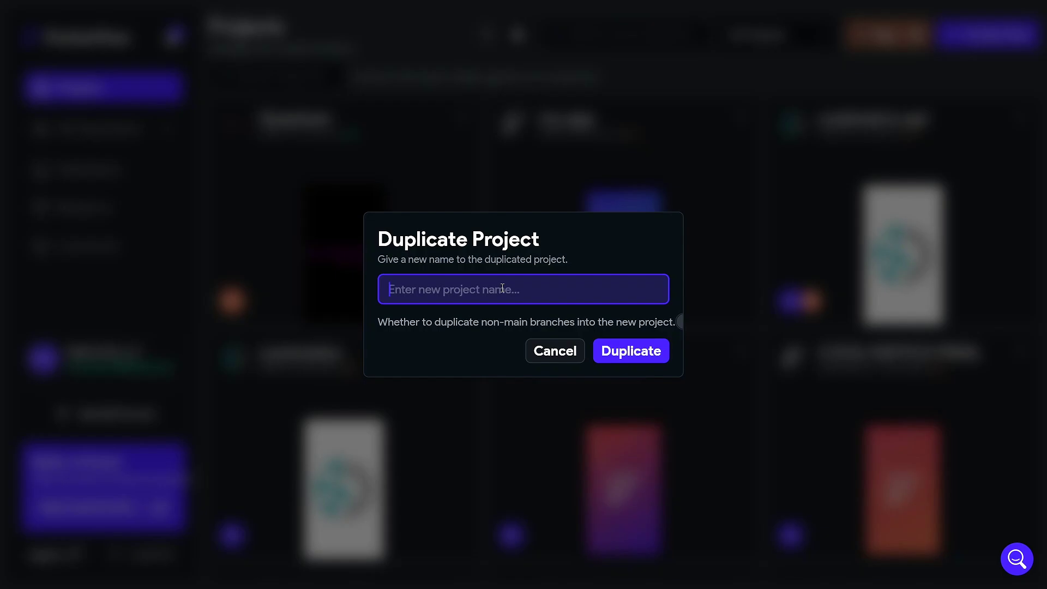
pyautogui.write('MY APP NEW')
pyautogui.click(625, 351)
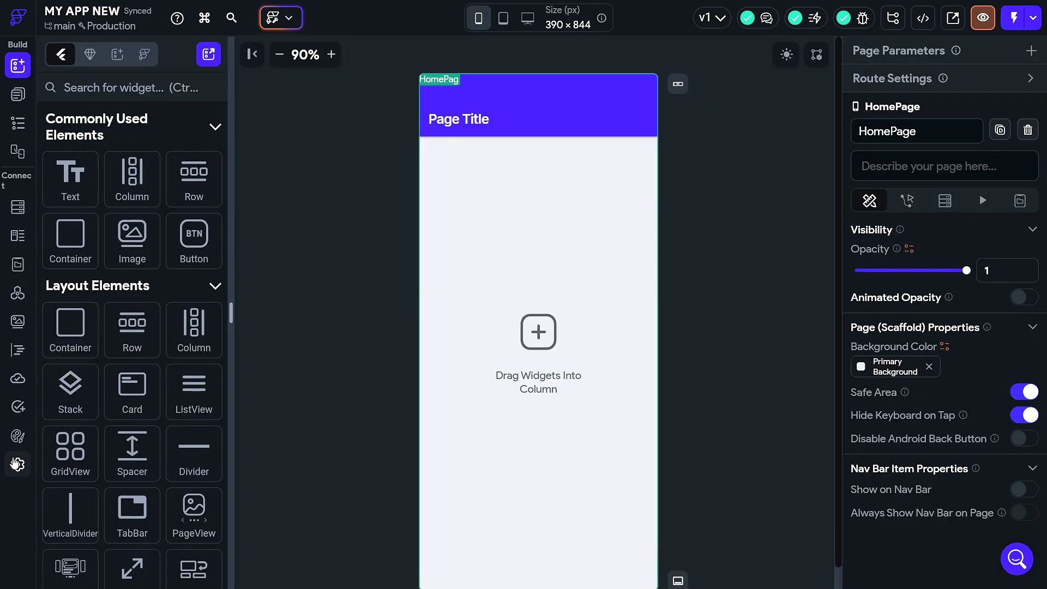
# Start creating a Firebase project for MY APP NEW in its Firebase settings and choose the project region
pyautogui.click(18, 464)
pyautogui.click(91, 293)
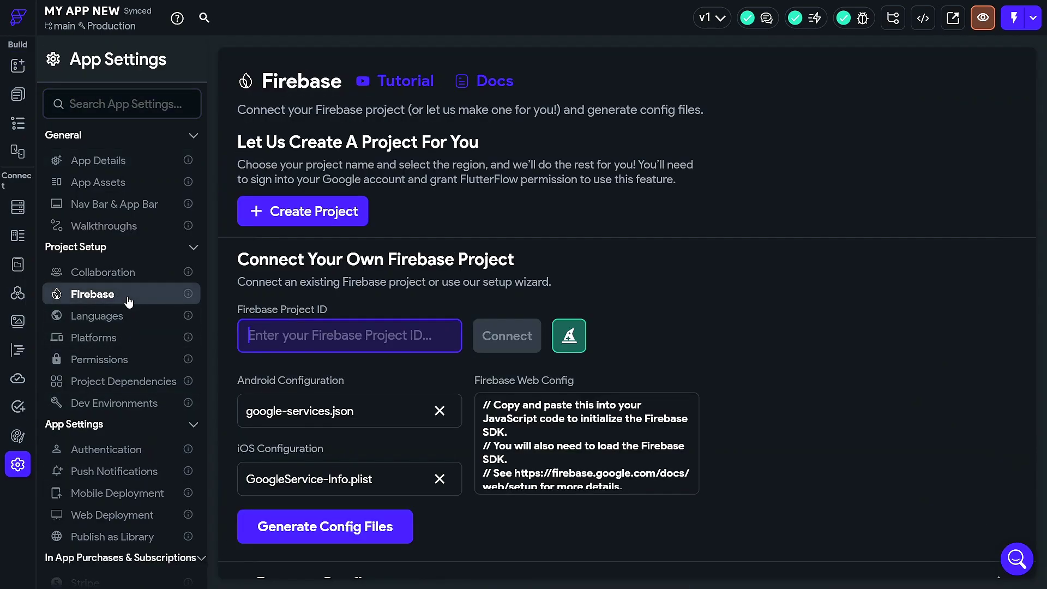
pyautogui.click(286, 215)
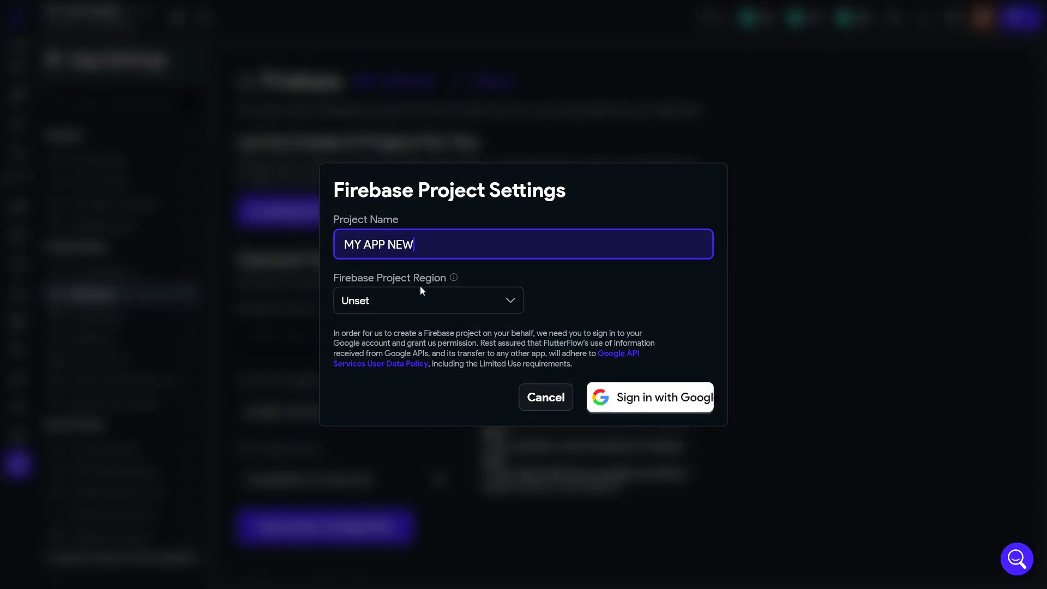
pyautogui.click(436, 301)
pyautogui.click(428, 357)
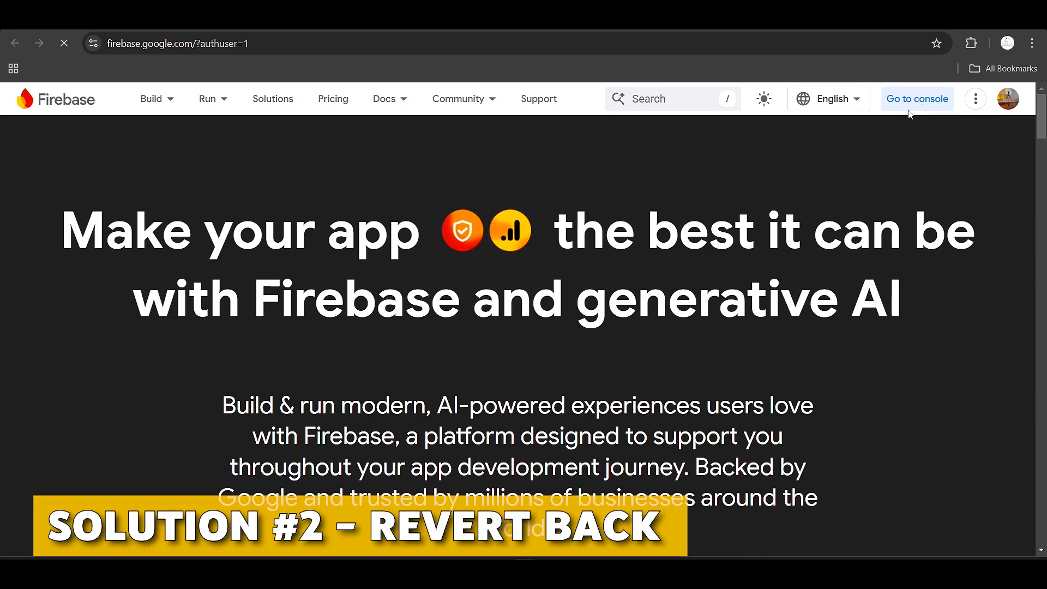
# Switch to the Firebase website and go to its console
pyautogui.click(921, 99)
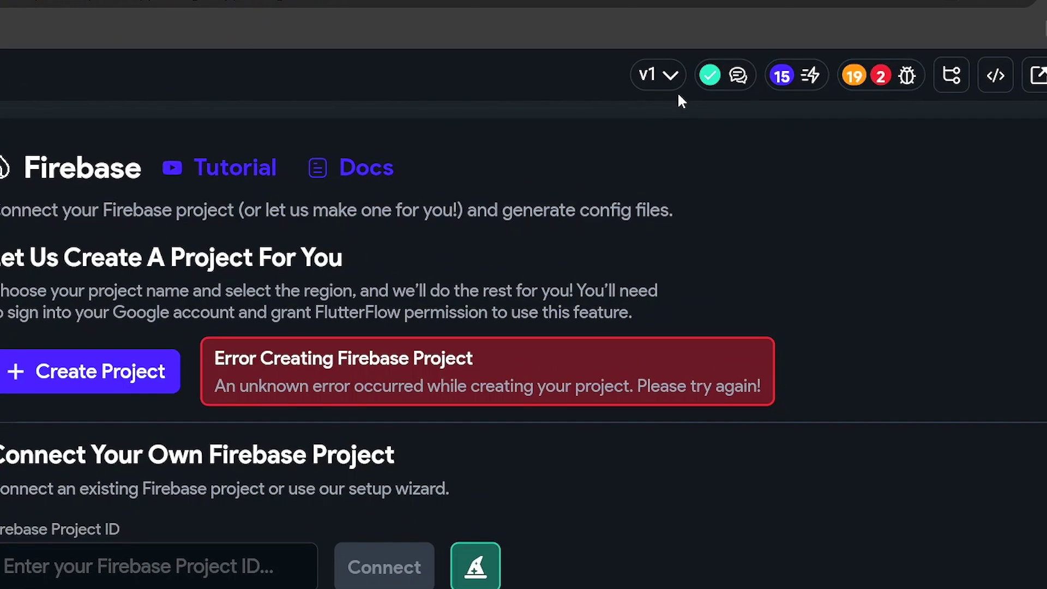
# In FlutterFlow, browse the project history snapshots and expand the Jan 23, 2025 and Dec 18, 2024 entries
pyautogui.click(701, 100)
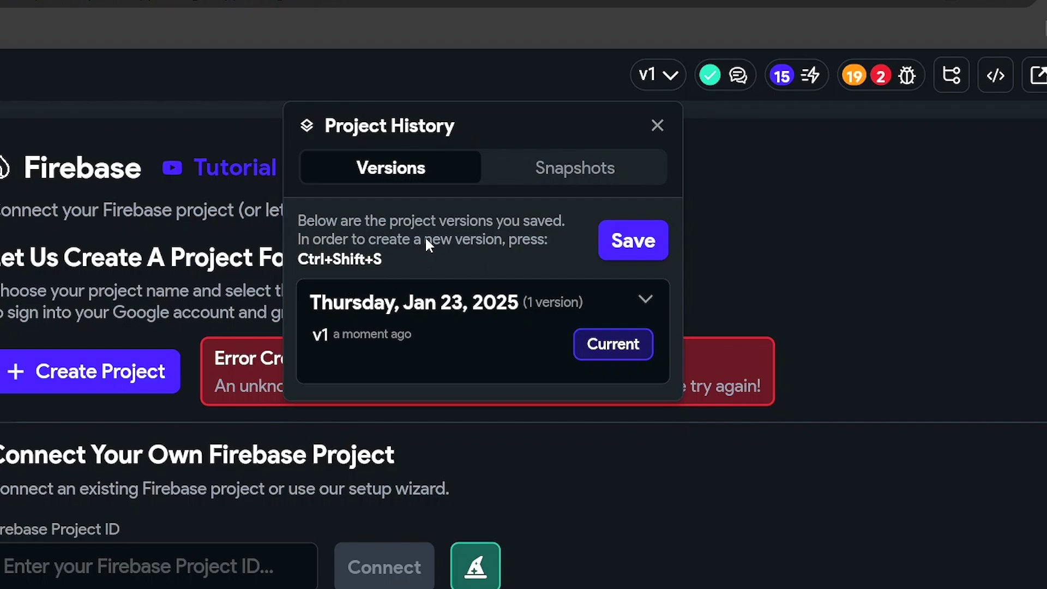
pyautogui.click(536, 185)
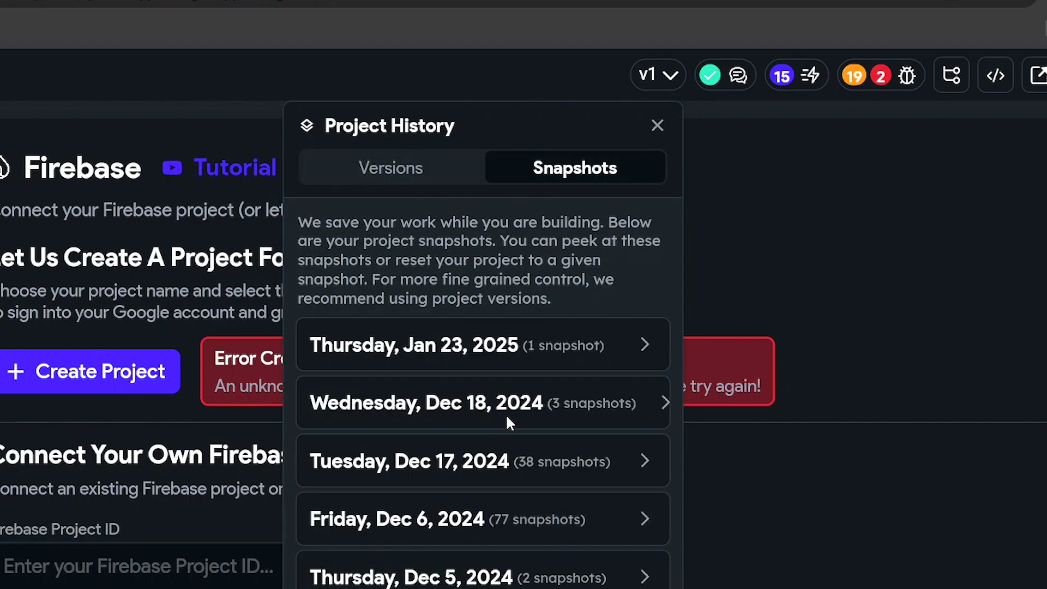
pyautogui.scroll(-3, 491, 409)
pyautogui.scroll(-2, 482, 405)
pyautogui.scroll(6, 491, 437)
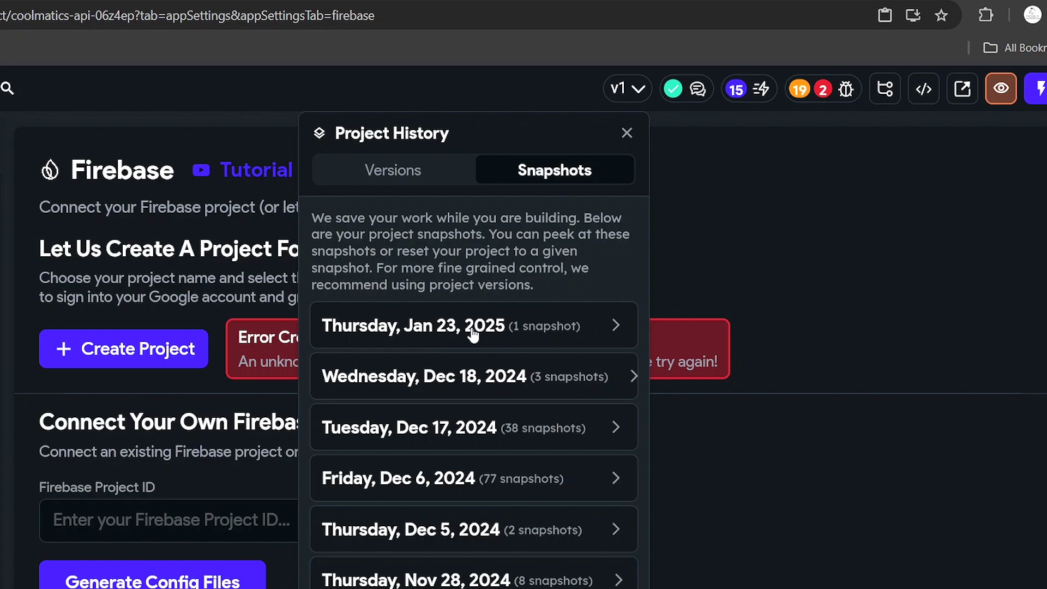
pyautogui.click(460, 335)
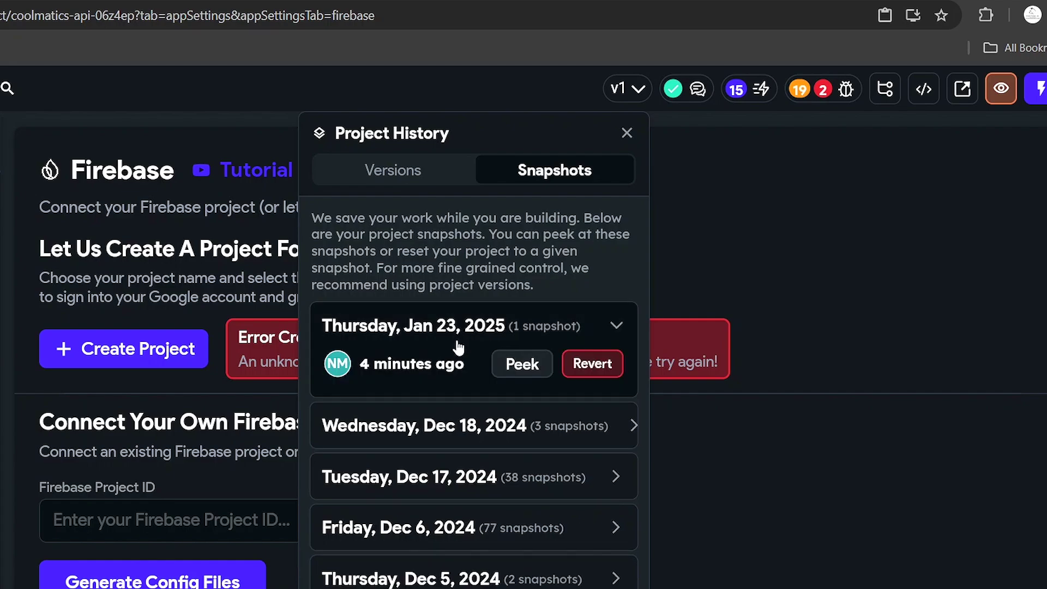
pyautogui.click(462, 425)
pyautogui.scroll(-1, 461, 421)
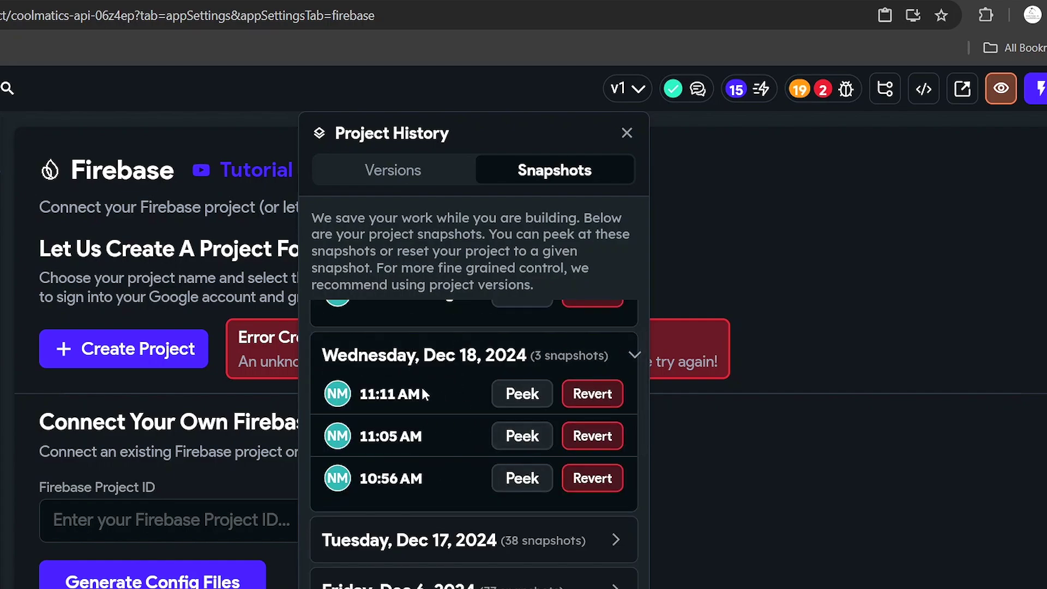
pyautogui.scroll(1, 423, 389)
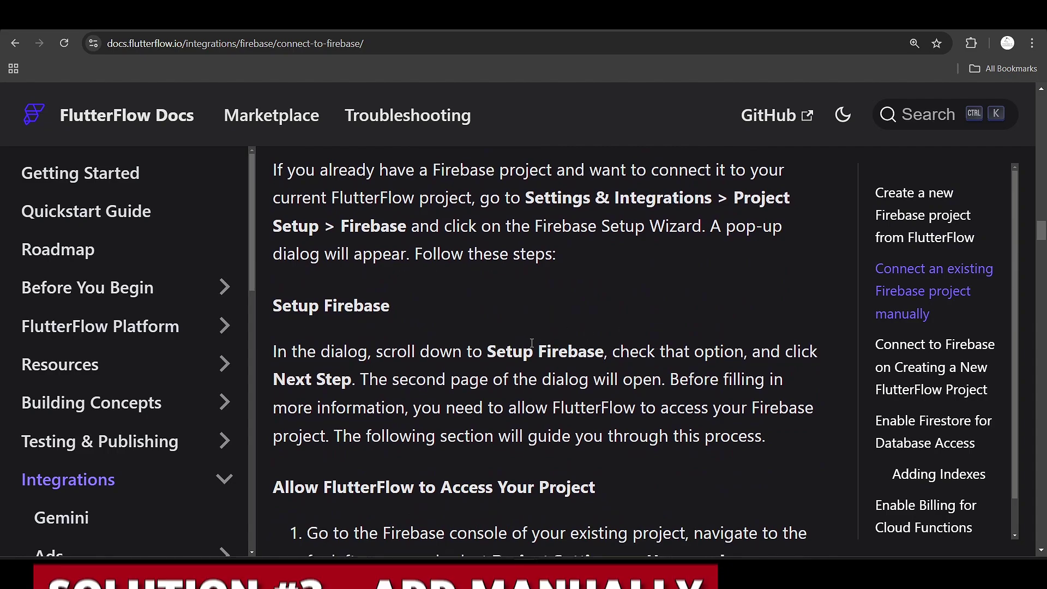
# Read the FlutterFlow Docs steps for allowing FlutterFlow to access an existing Firebase project, including the member and role to add
pyautogui.scroll(-3, 519, 359)
pyautogui.scroll(-1, 519, 359)
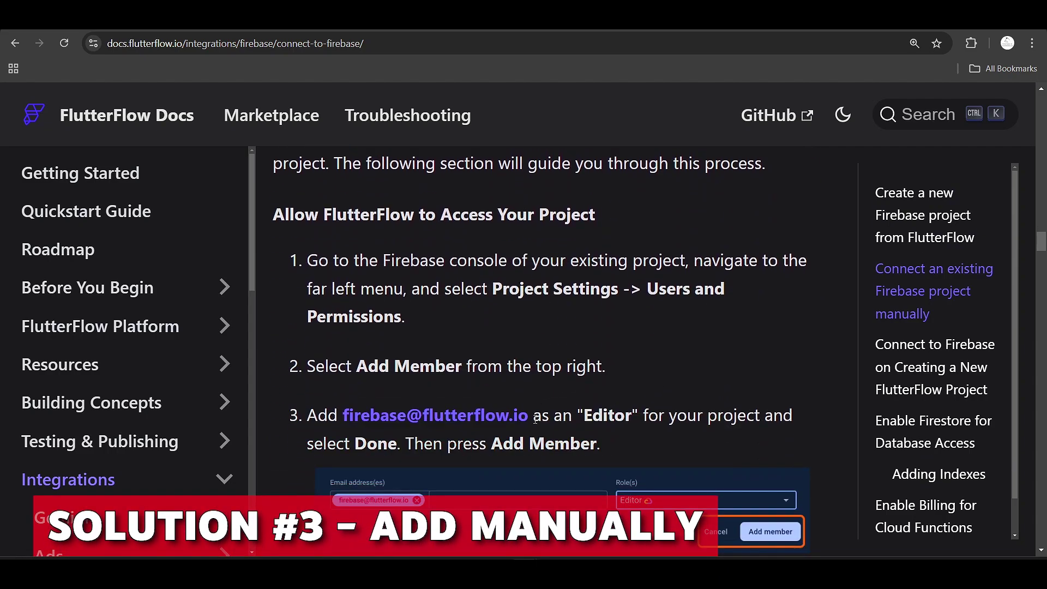
pyautogui.scroll(-1, 509, 349)
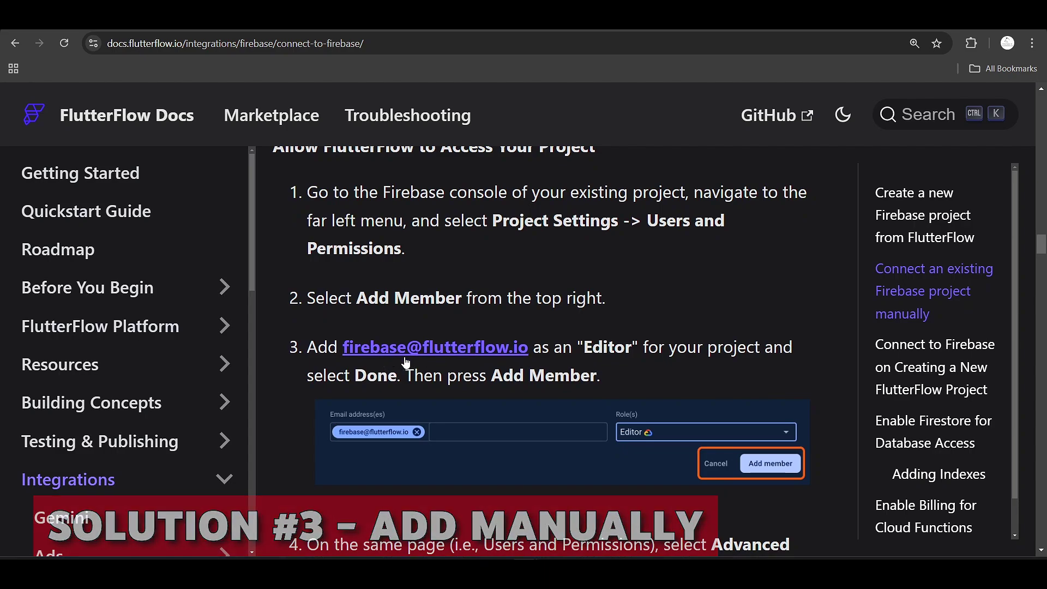
pyautogui.moveTo(307, 347); pyautogui.dragTo(601, 376)
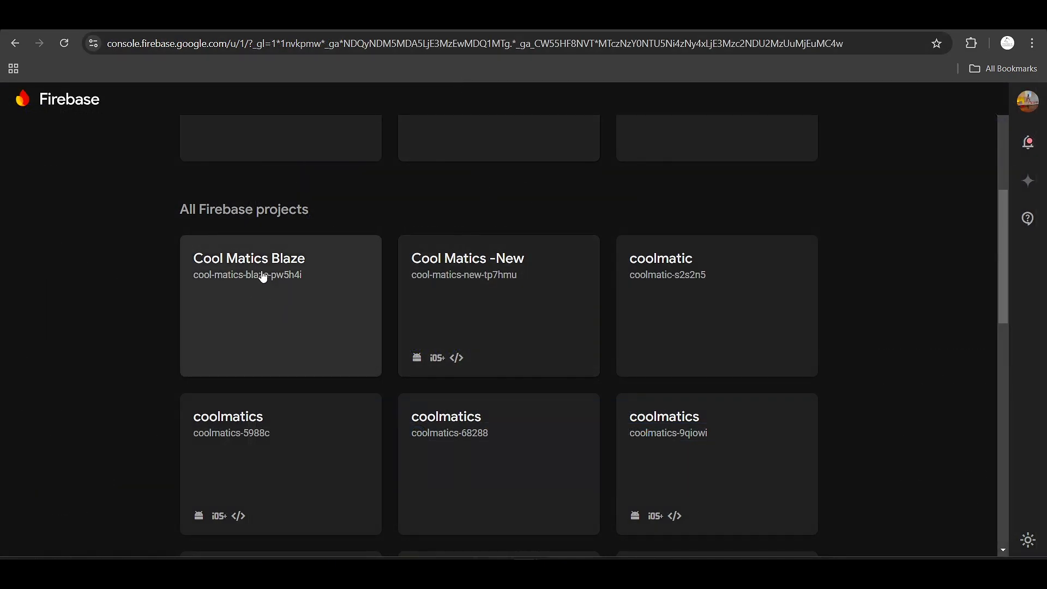
# In the Firebase console, open the users and permissions settings of the Cool Matics Blaze project
pyautogui.click(264, 277)
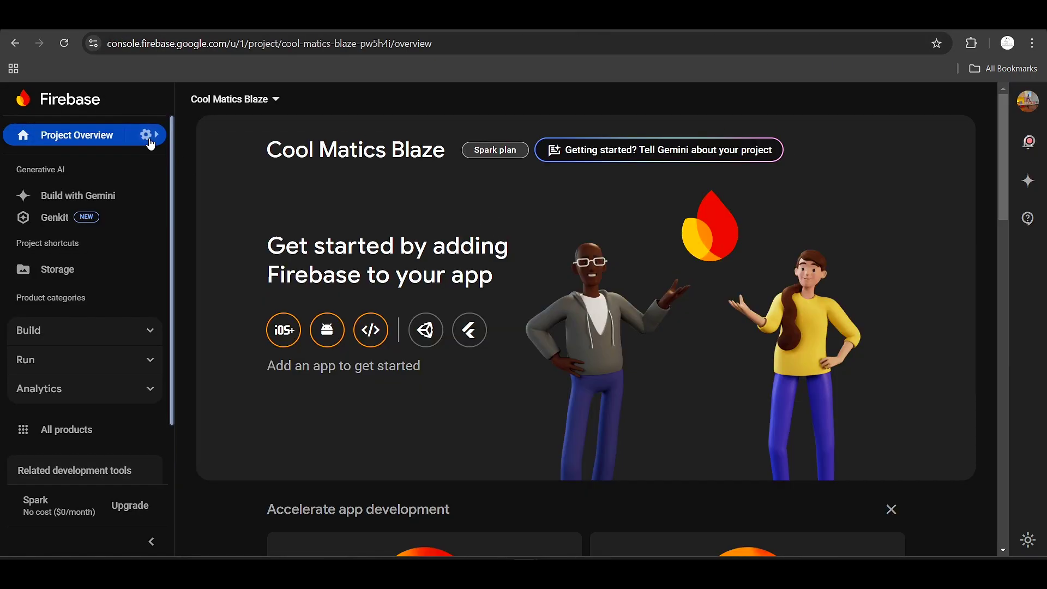
pyautogui.click(149, 135)
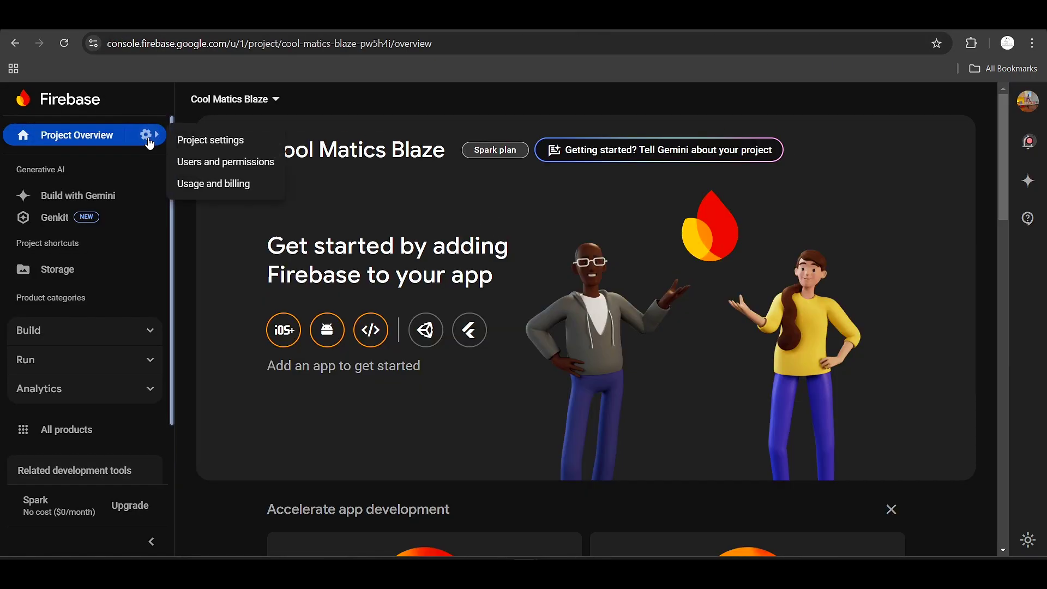
pyautogui.click(224, 162)
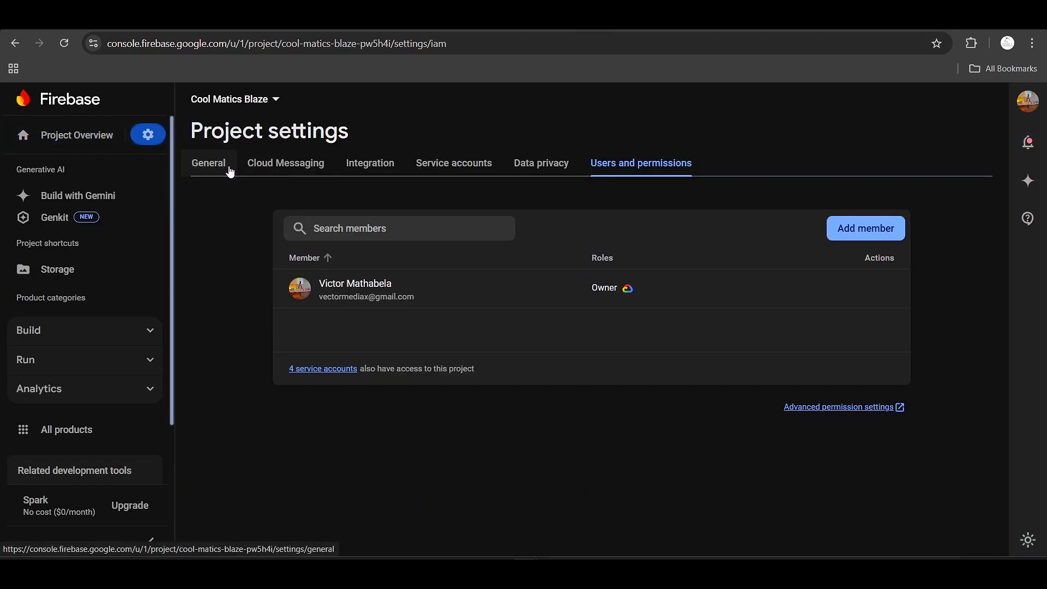
# Add FlutterFlow's Firebase e-mail address as a project member with the Editor role
pyautogui.click(866, 228)
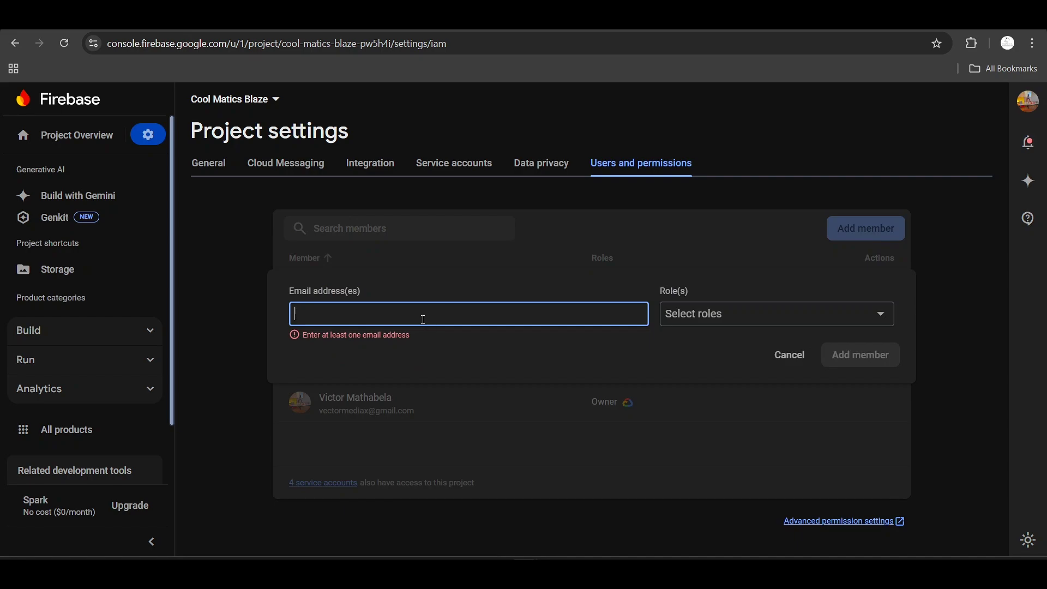
pyautogui.hotkey('ctrl', 'v')
pyautogui.click(738, 321)
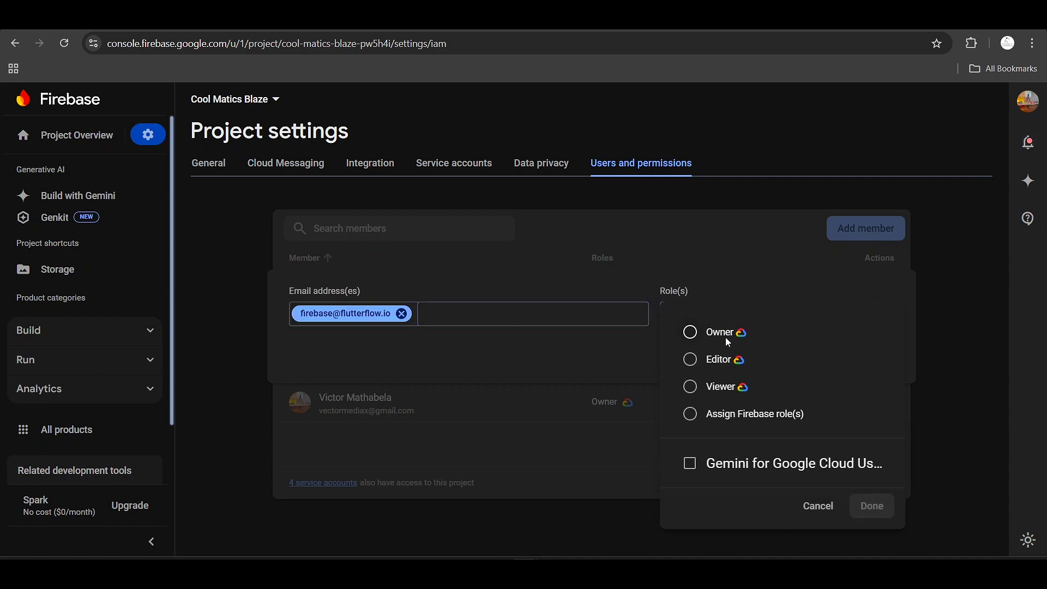
pyautogui.click(694, 361)
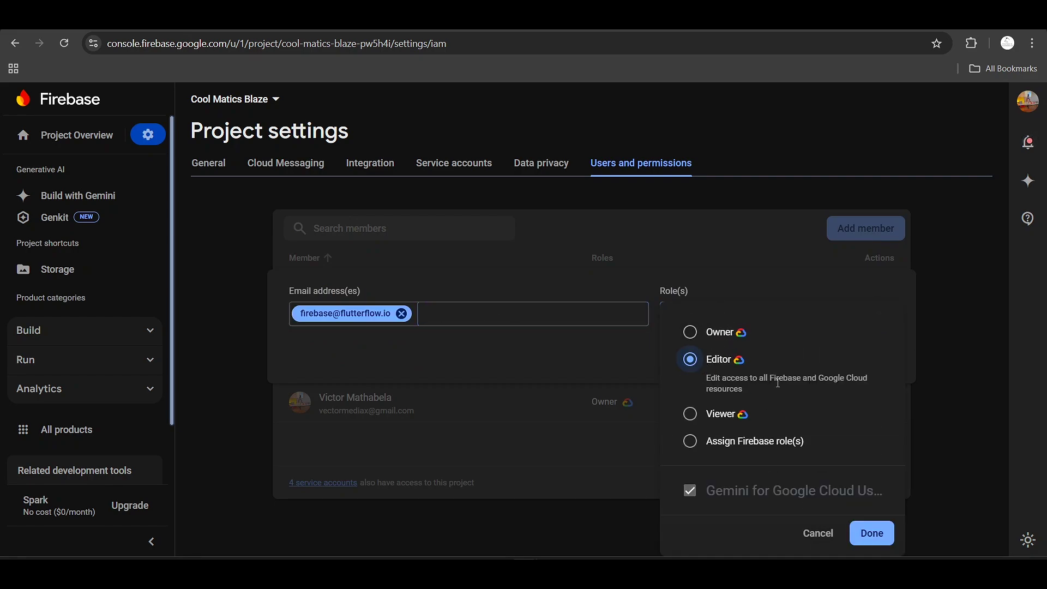
pyautogui.click(872, 533)
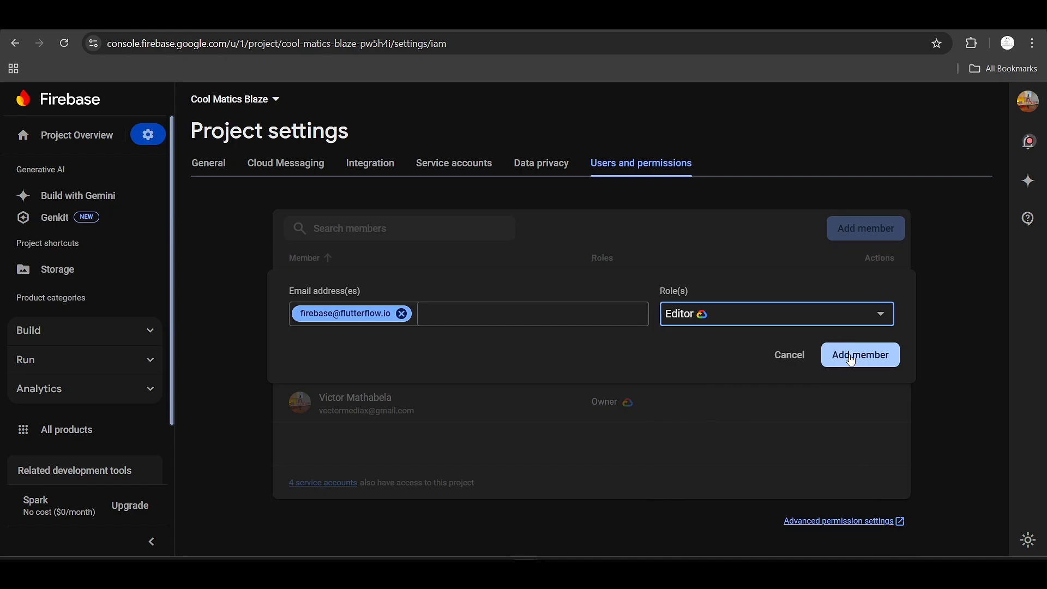
pyautogui.click(851, 360)
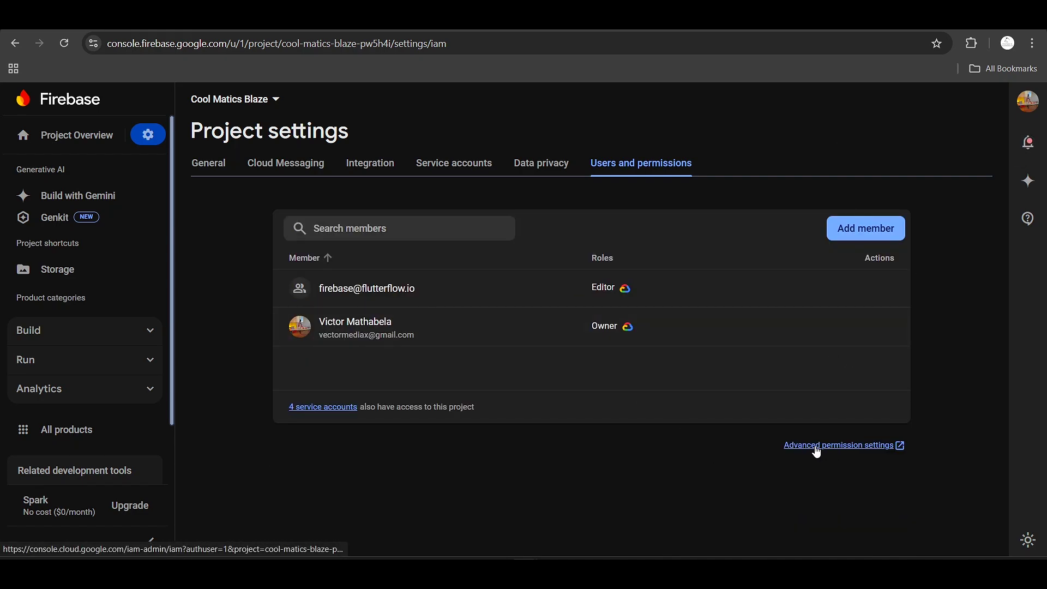
# Open the project's advanced permission settings in Google Cloud and start editing the FlutterFlow principal's access
pyautogui.moveTo(954, 436); pyautogui.dragTo(811, 447)
pyautogui.click(859, 450)
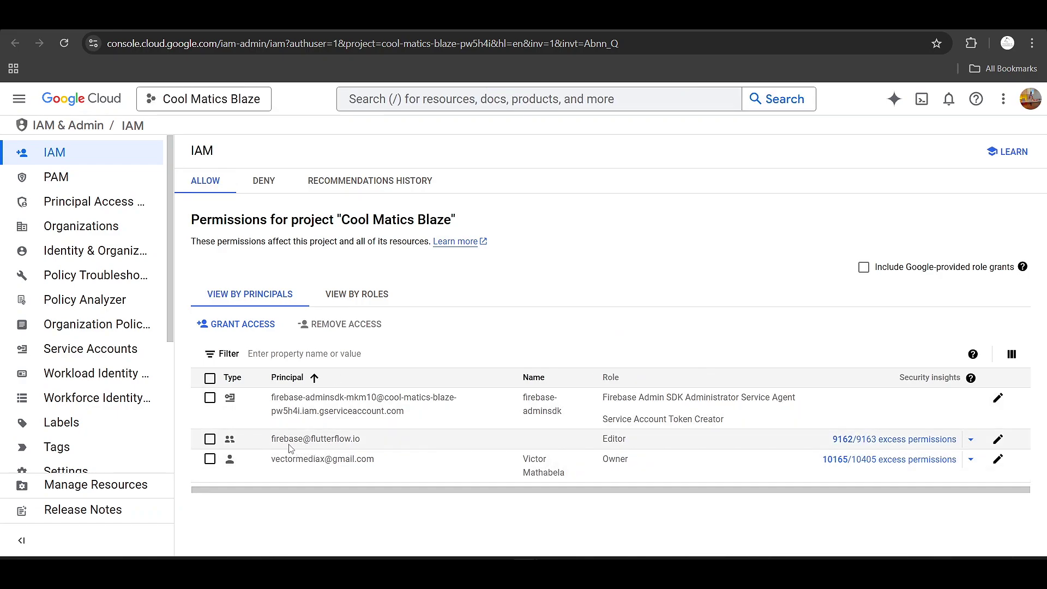
pyautogui.click(999, 439)
pyautogui.moveTo(519, 255); pyautogui.dragTo(717, 340)
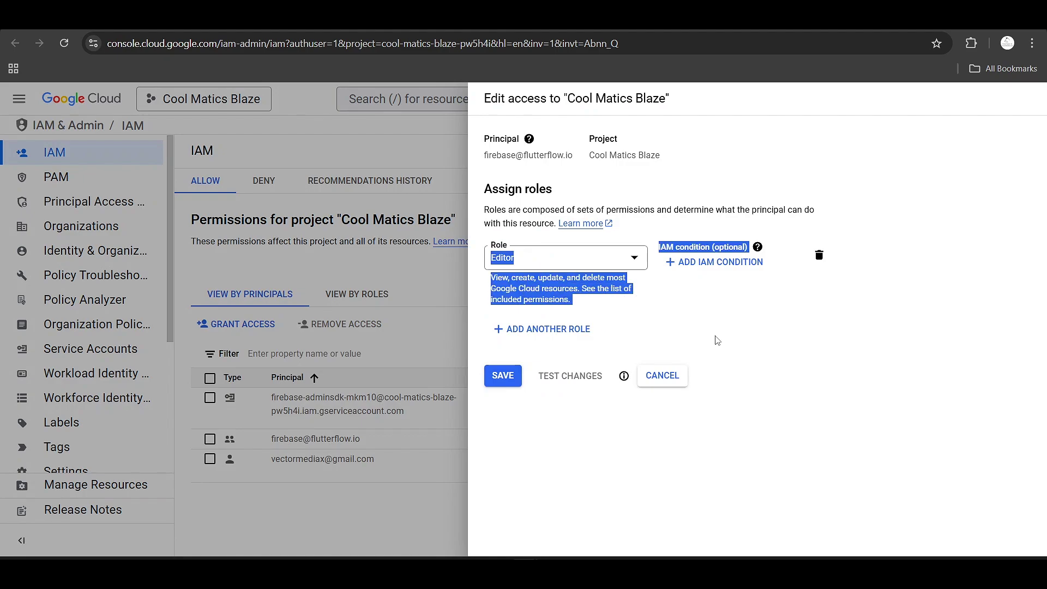
# Add a second role to the FlutterFlow principal, filtering for "service account user" and choosing Service Account User
pyautogui.click(568, 338)
pyautogui.click(557, 334)
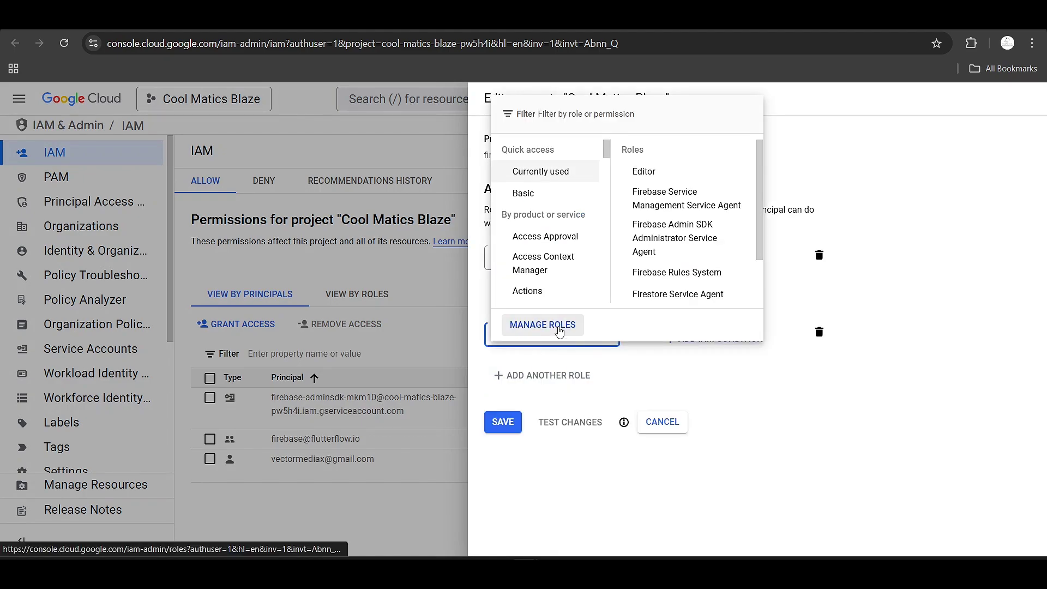
pyautogui.click(546, 236)
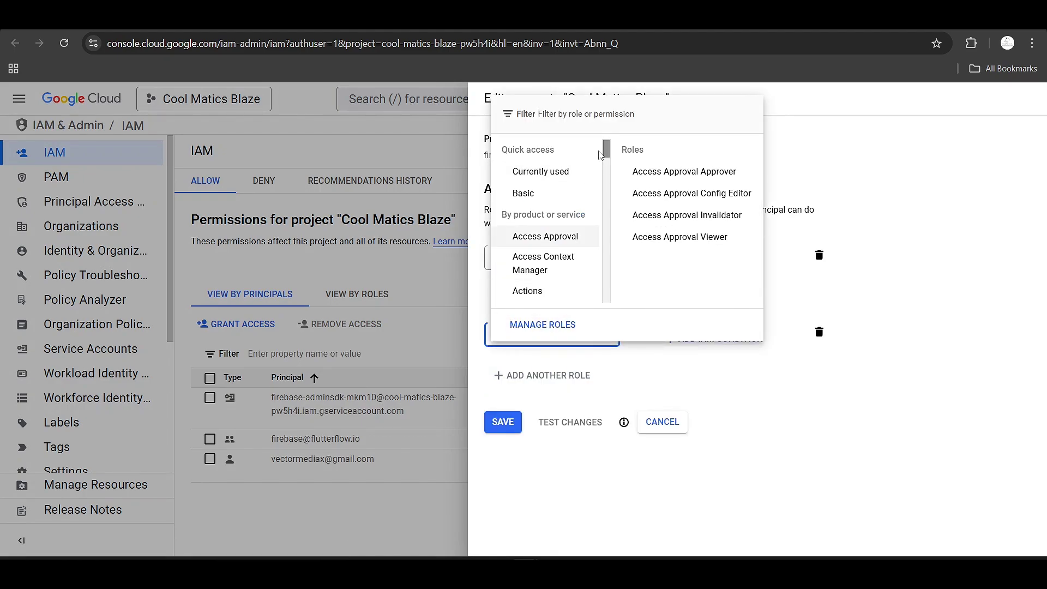
pyautogui.click(565, 119)
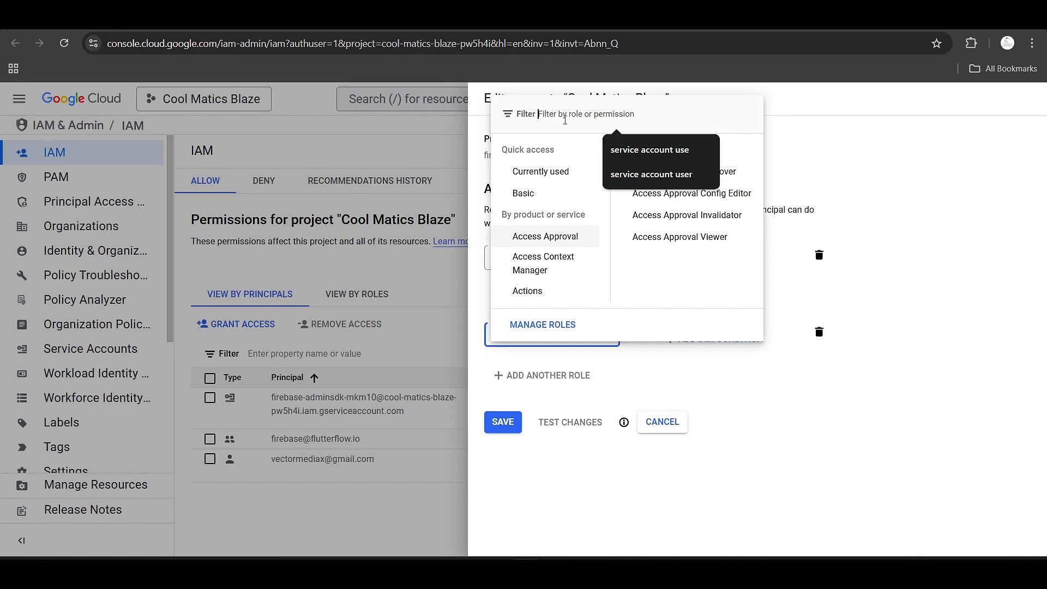
pyautogui.click(633, 174)
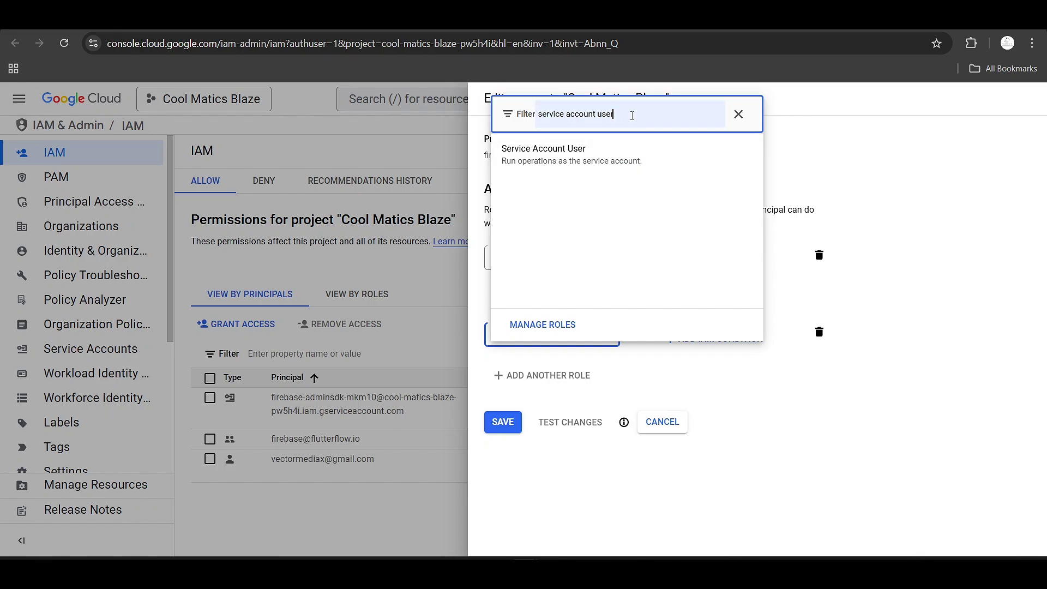
pyautogui.click(537, 163)
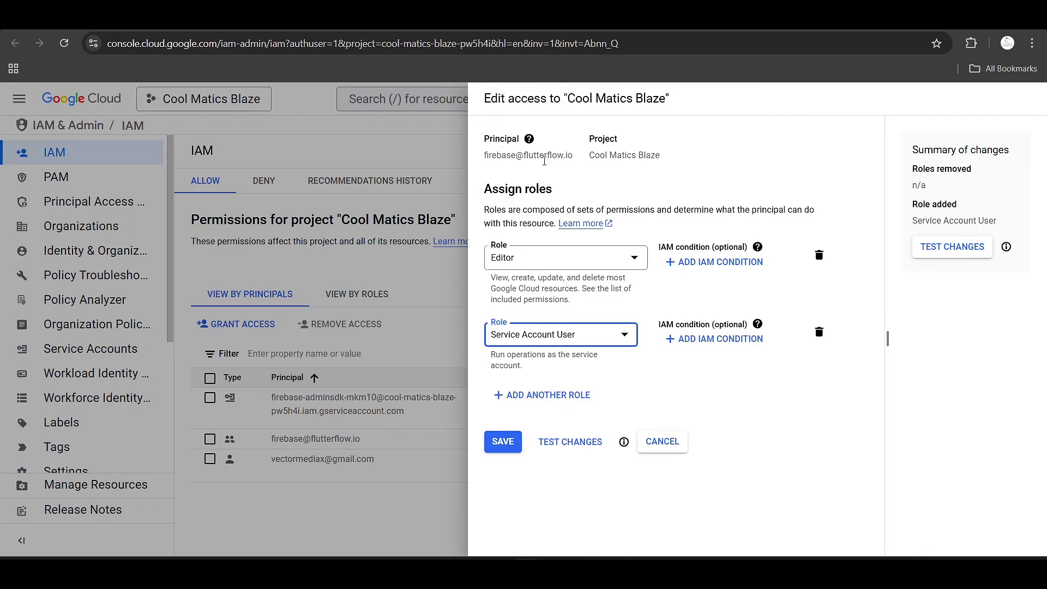
# Add a third role to the FlutterFlow principal, filtering for "cloud function" and choosing Cloud Functions Admin, and save the access changes
pyautogui.click(586, 394)
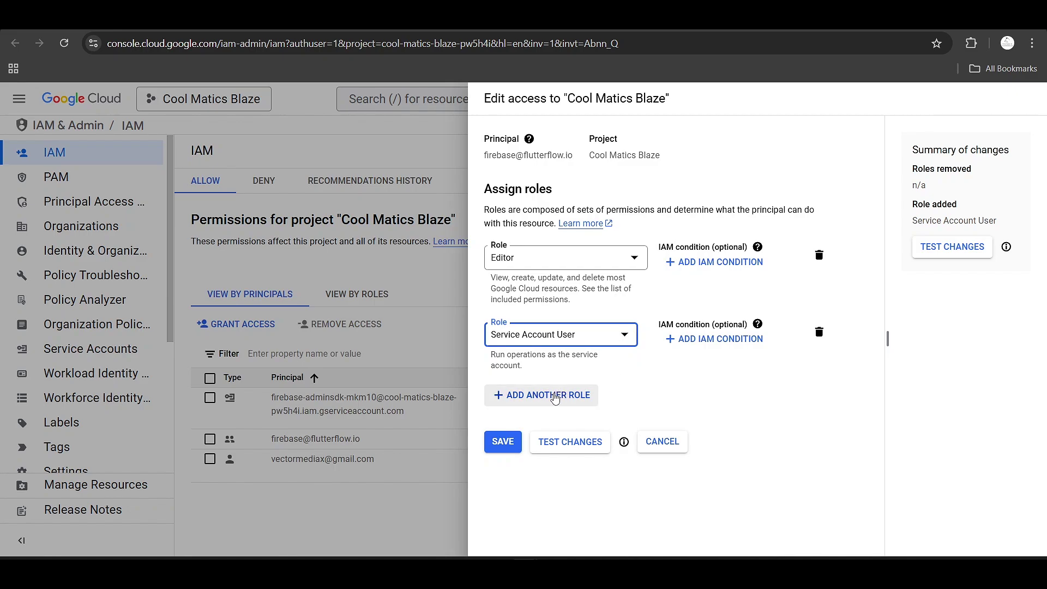
pyautogui.click(551, 406)
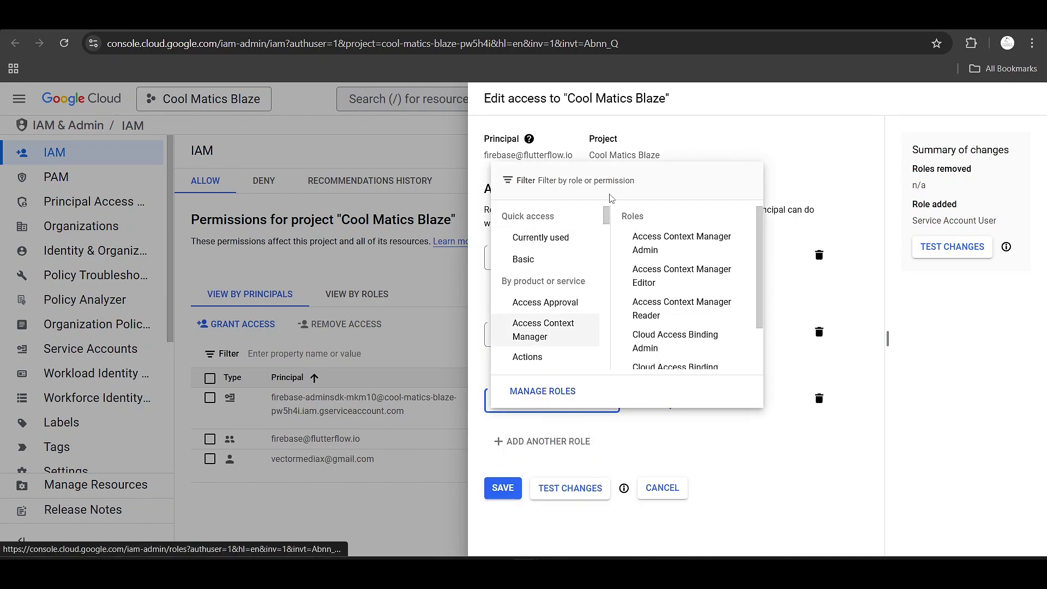
pyautogui.write('c')
pyautogui.click(637, 216)
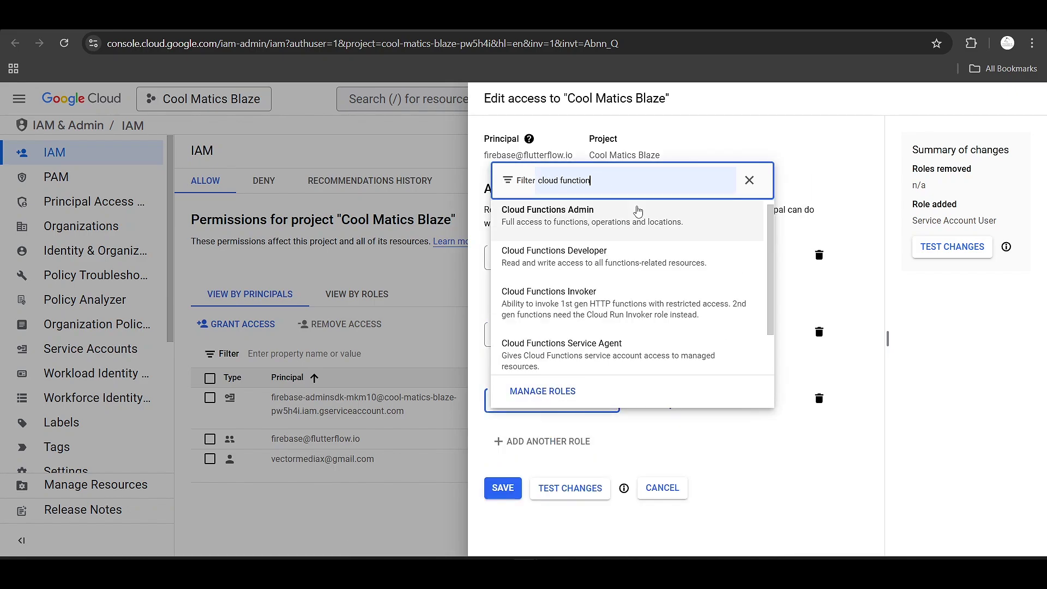
pyautogui.click(606, 227)
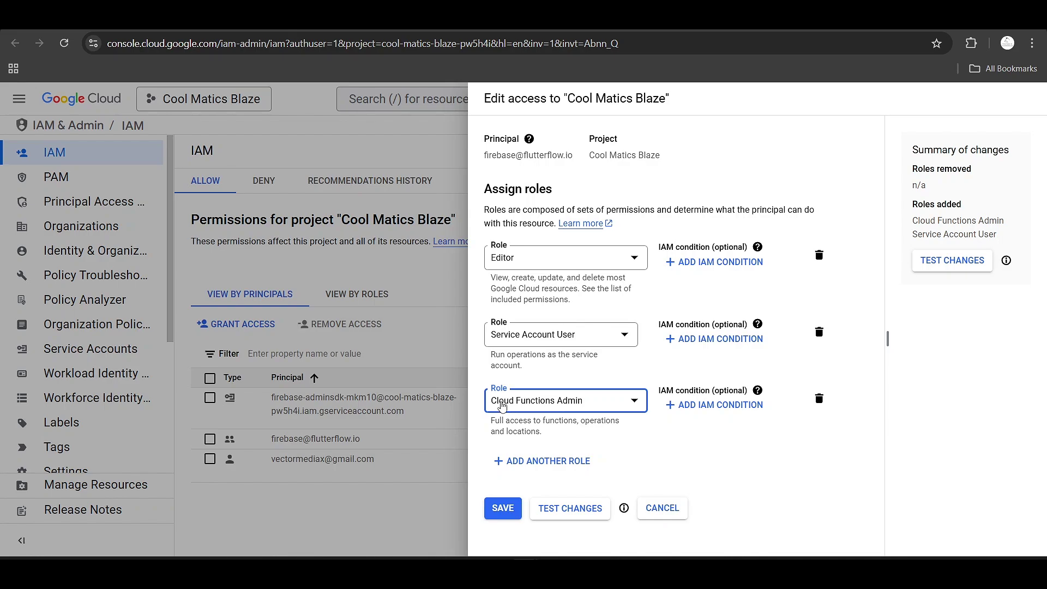
pyautogui.click(504, 511)
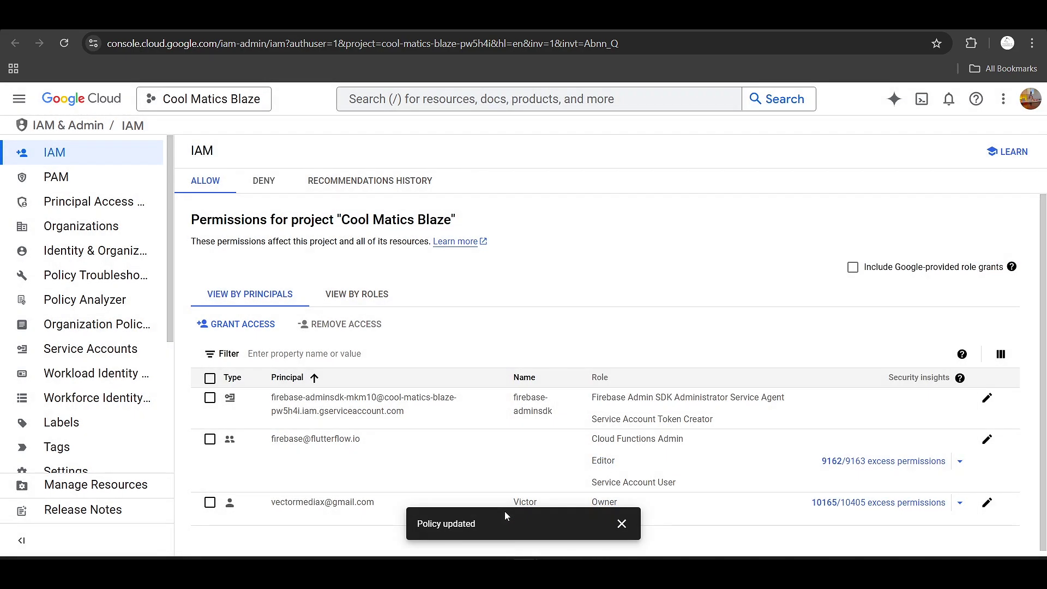
pyautogui.moveTo(477, 525); pyautogui.dragTo(441, 467)
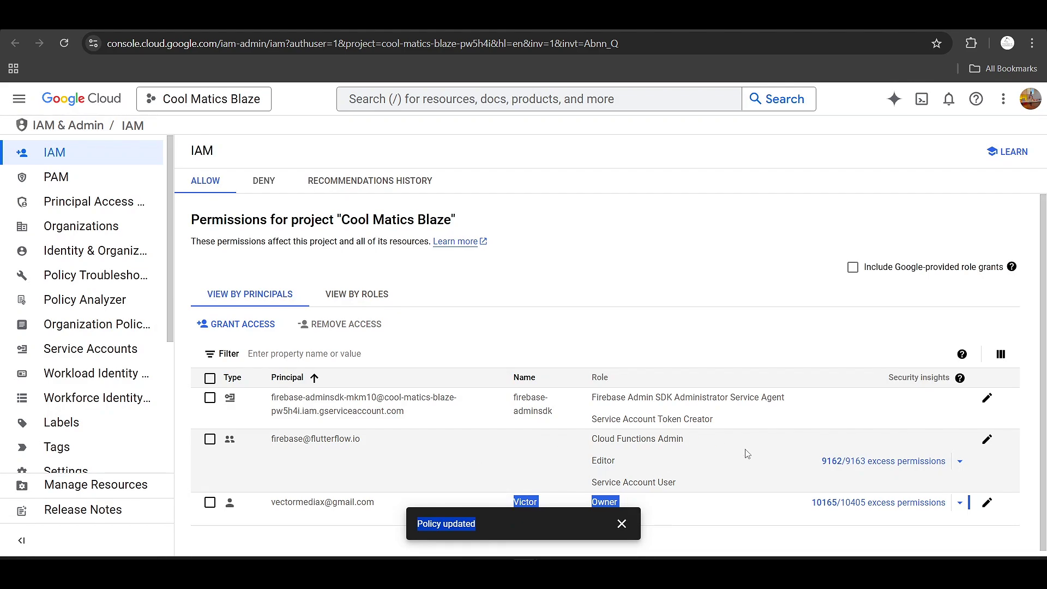
pyautogui.click(640, 467)
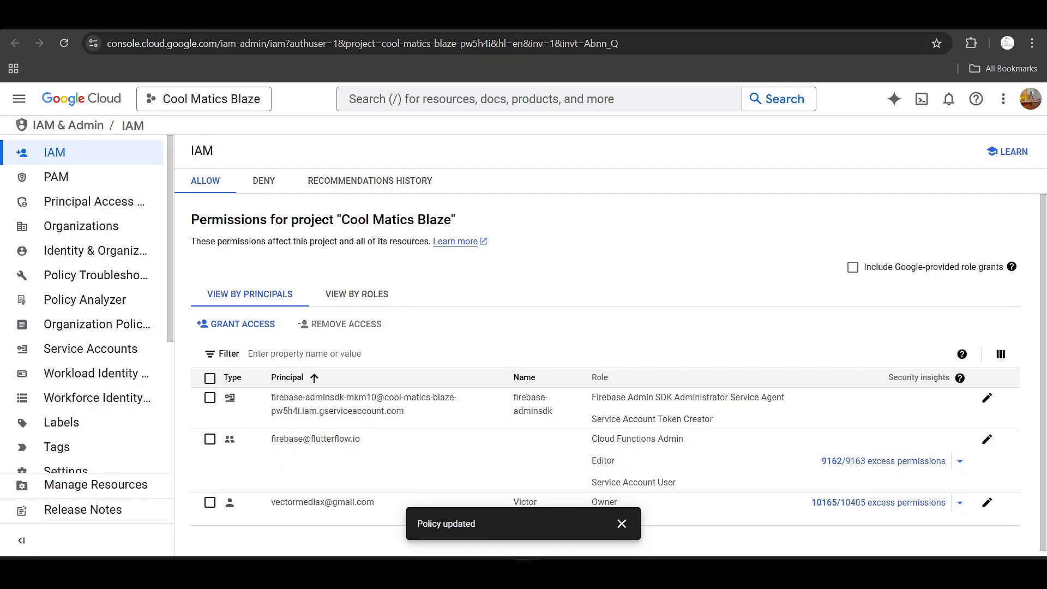
# Return to the Firebase console and copy the Project ID from the Cool Matics Blaze project's general settings
pyautogui.click(491, 19)
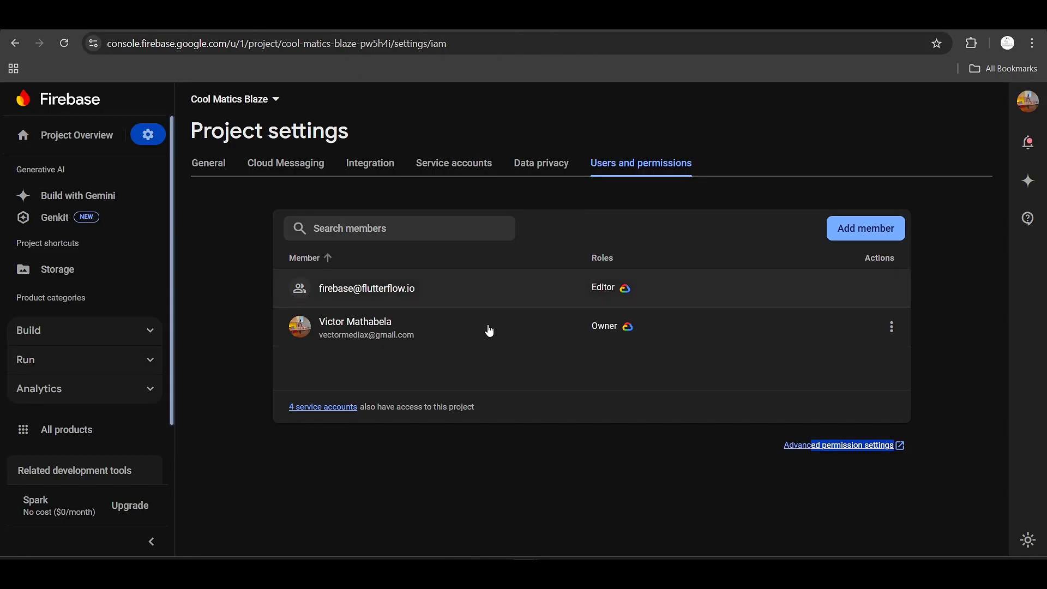
pyautogui.click(153, 130)
pyautogui.click(205, 139)
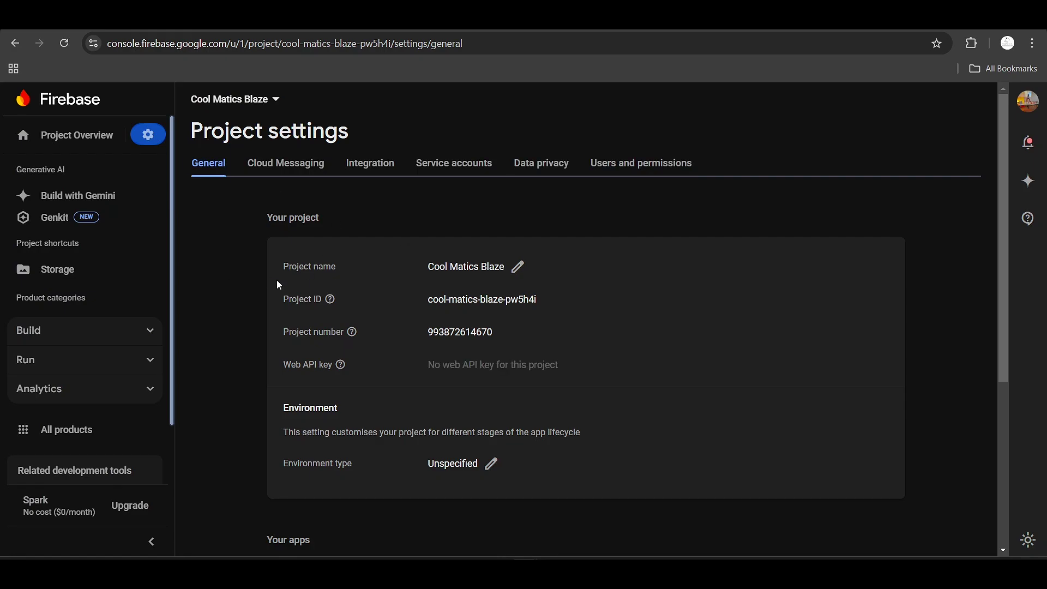
pyautogui.moveTo(428, 301); pyautogui.dragTo(540, 305)
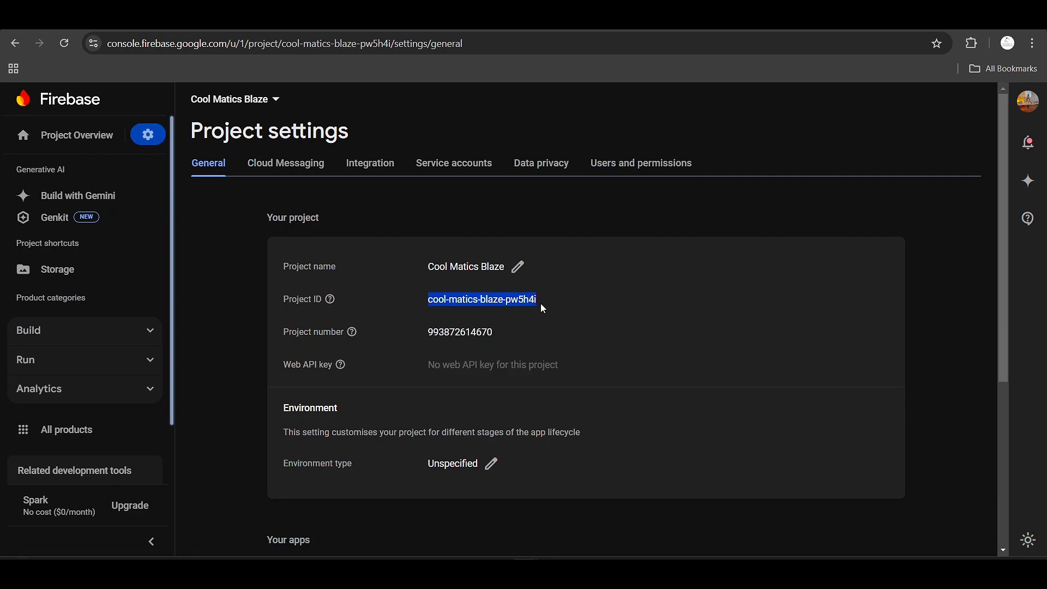
pyautogui.rightClick(526, 311)
pyautogui.click(546, 320)
# Switch to FlutterFlow, paste the copied Firebase Project ID, open the Firebase setup wizard and continue to its second step with the existing project details
pyautogui.hotkey('ctrl', 'Tab')
pyautogui.scroll(2, 719, 322)
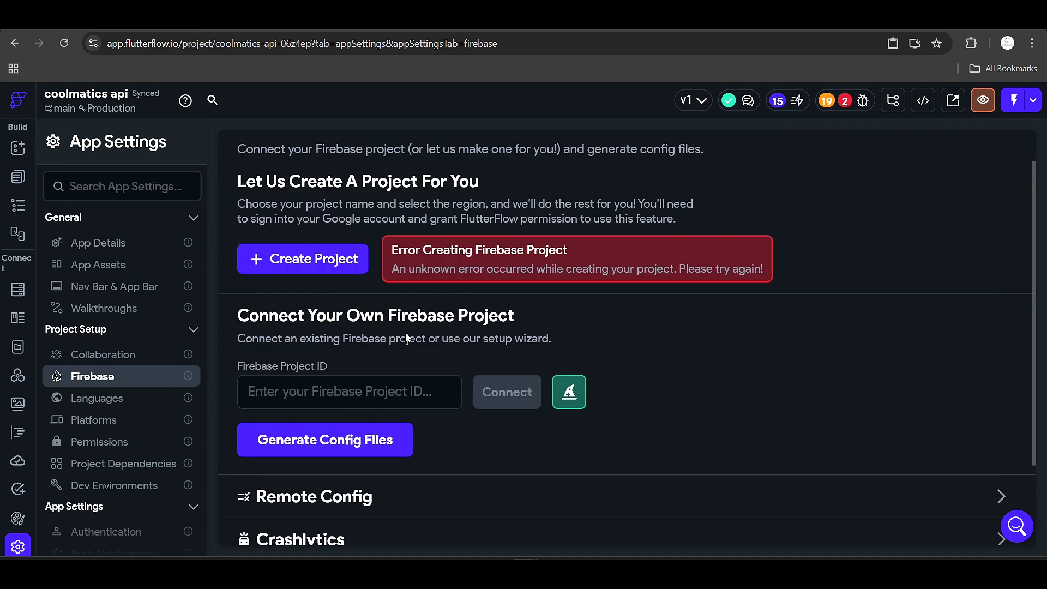
pyautogui.hotkey('ctrl', 'v')
pyautogui.click(569, 392)
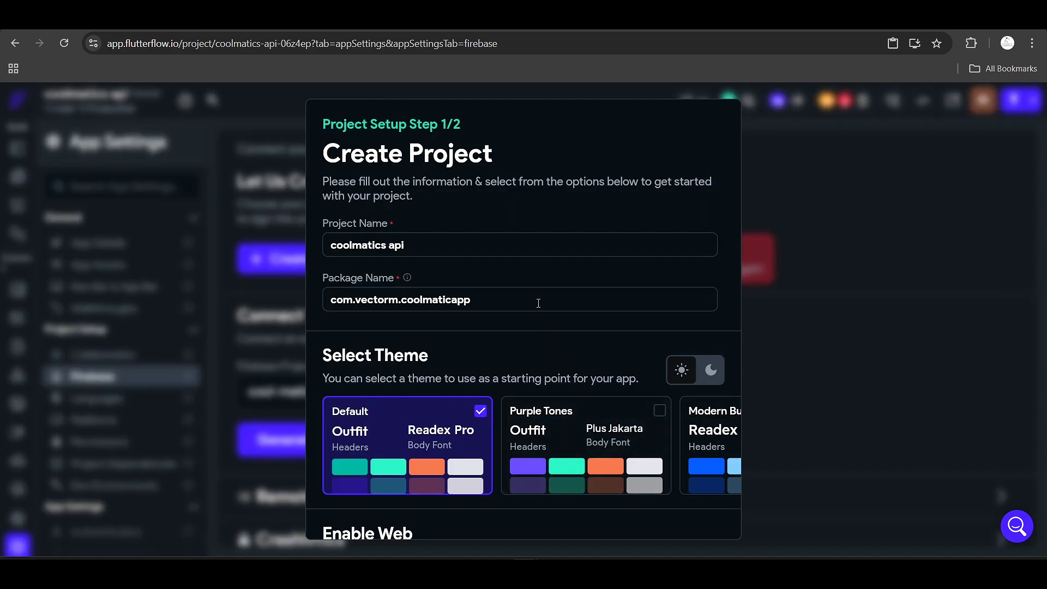
pyautogui.scroll(-4, 538, 321)
pyautogui.click(679, 512)
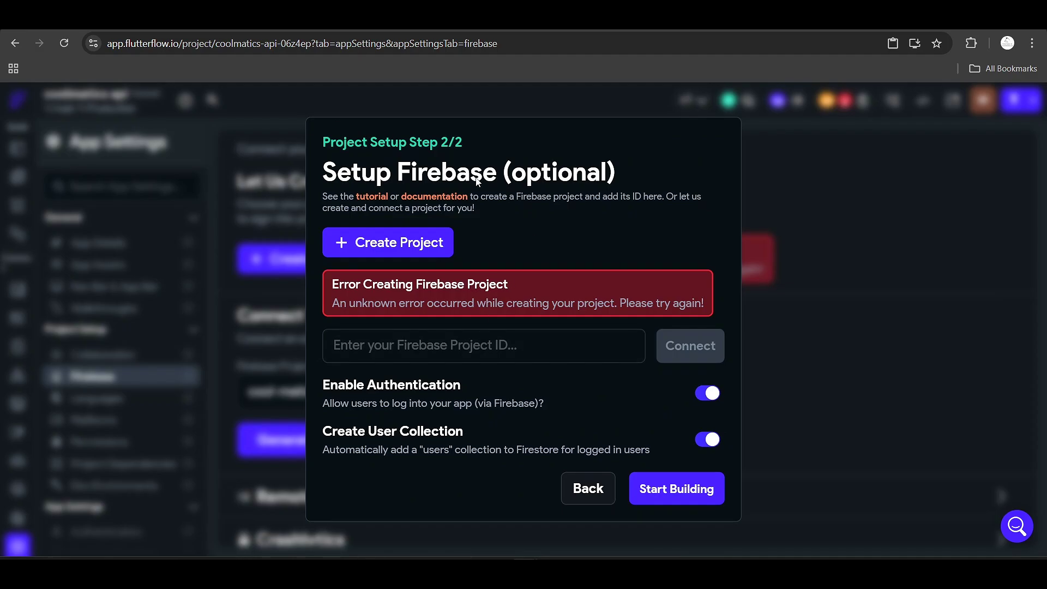
# Enter cool-matics-blaze-pw5h4i as the wizard's Firebase Project ID, connect it, and finish the setup to start building
pyautogui.click(419, 348)
pyautogui.hotkey('ctrl', 'v')
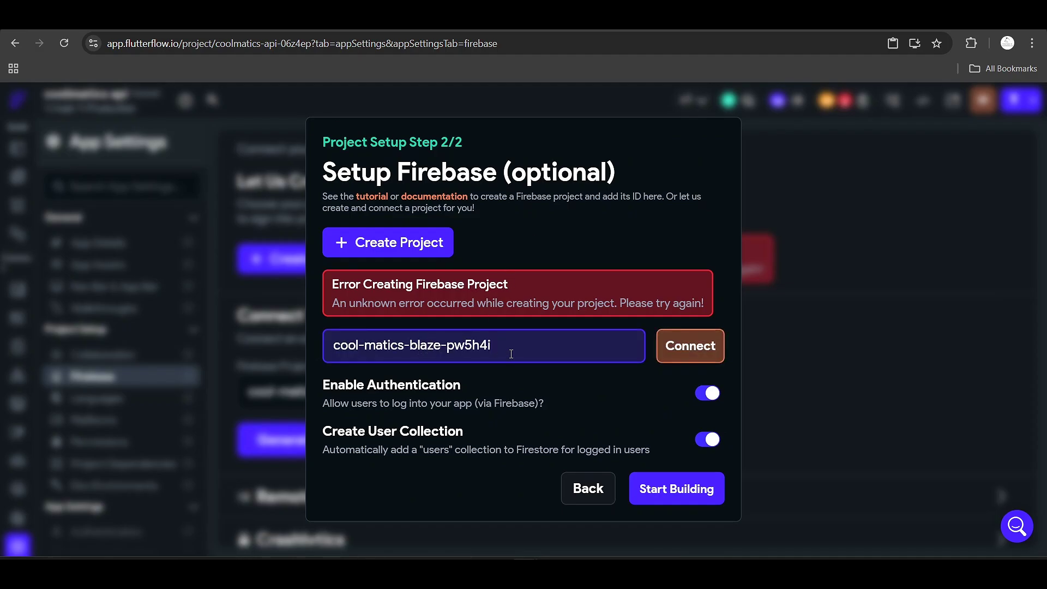
pyautogui.moveTo(493, 346); pyautogui.dragTo(355, 348)
pyautogui.hotkey('ctrl', 'Tab')
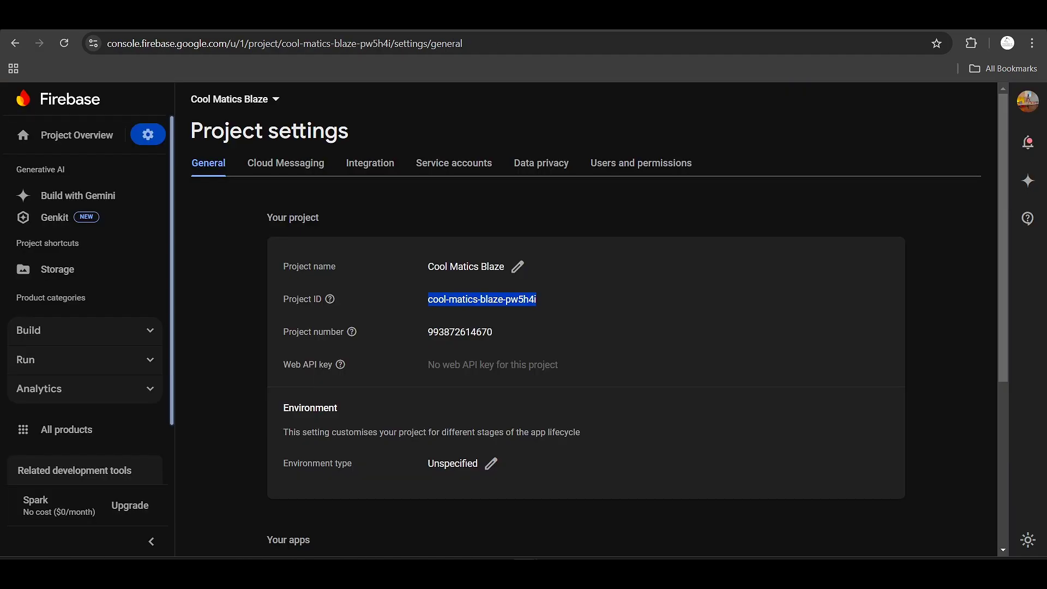
pyautogui.hotkey('ctrl', 'shift', 'Tab')
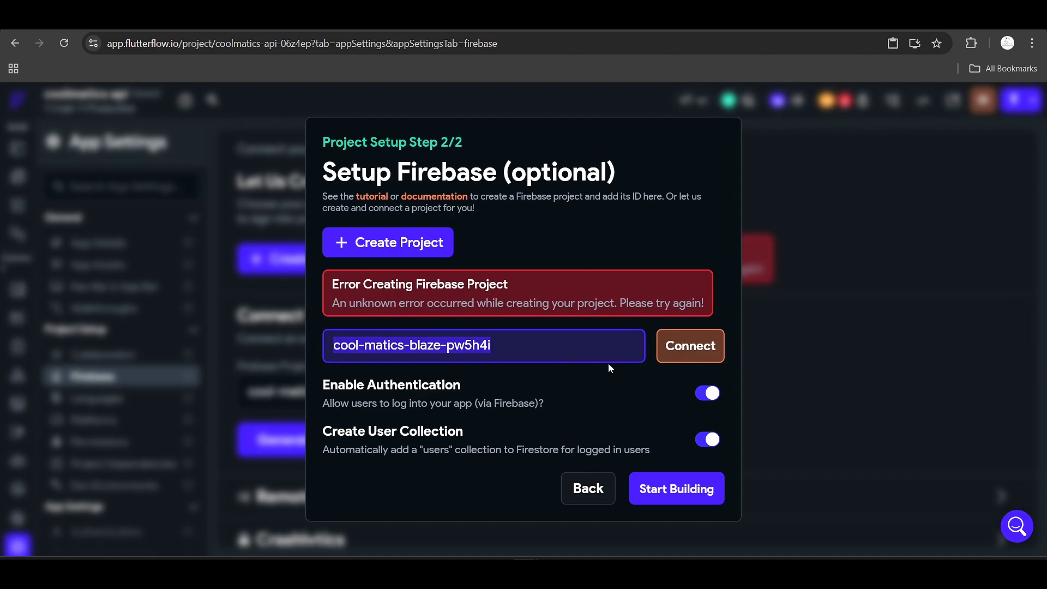
pyautogui.click(532, 345)
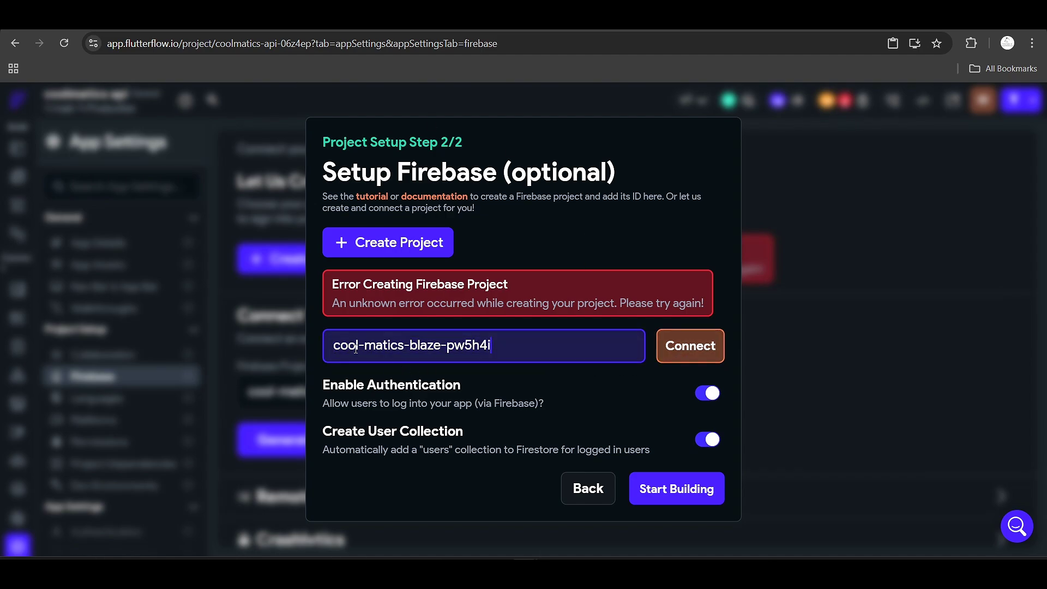
pyautogui.click(680, 356)
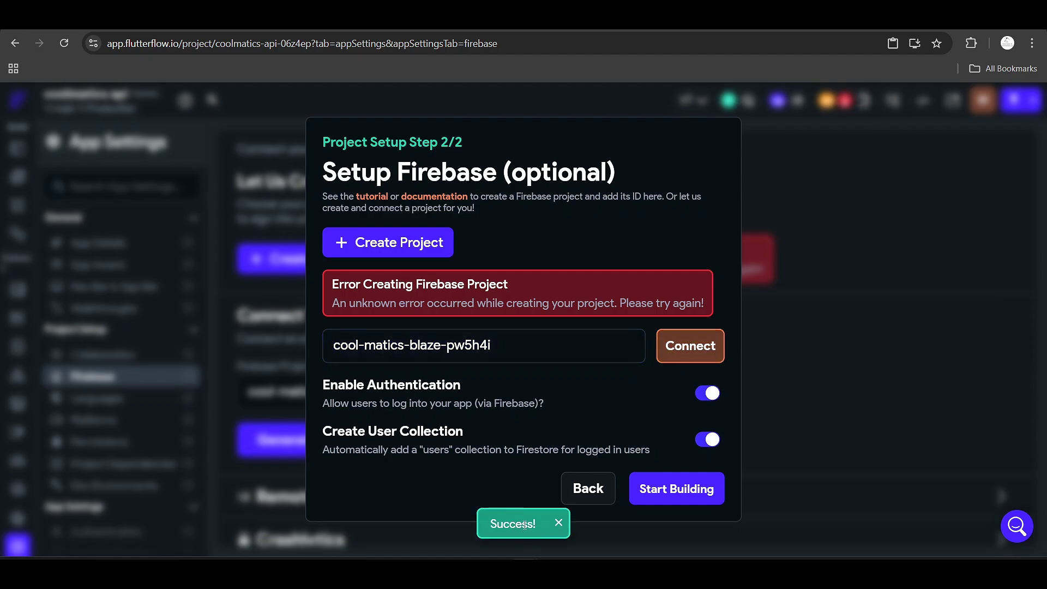
pyautogui.moveTo(536, 524); pyautogui.dragTo(463, 525)
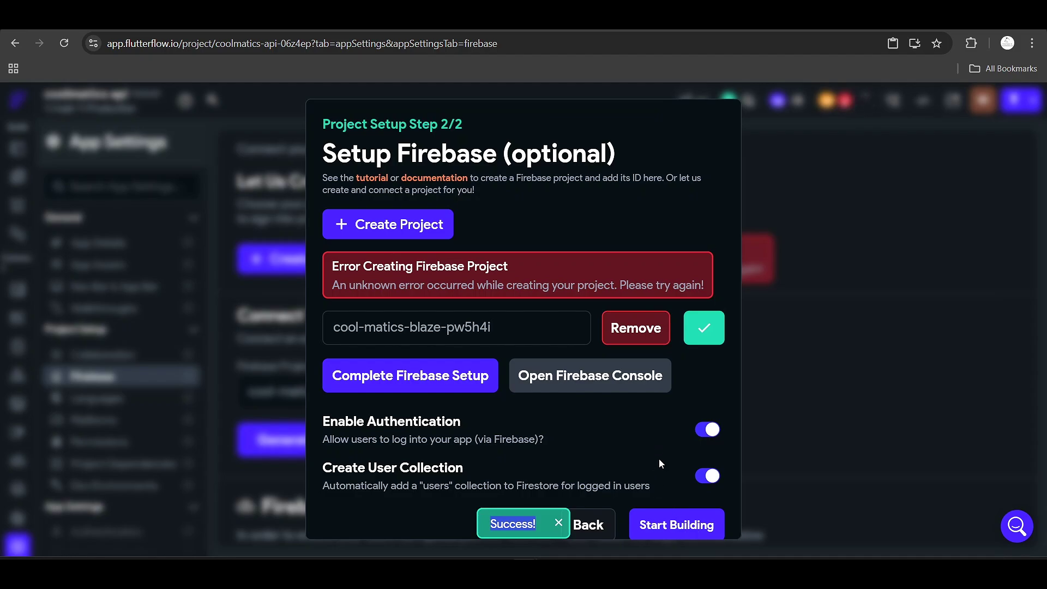
pyautogui.scroll(-1, 649, 469)
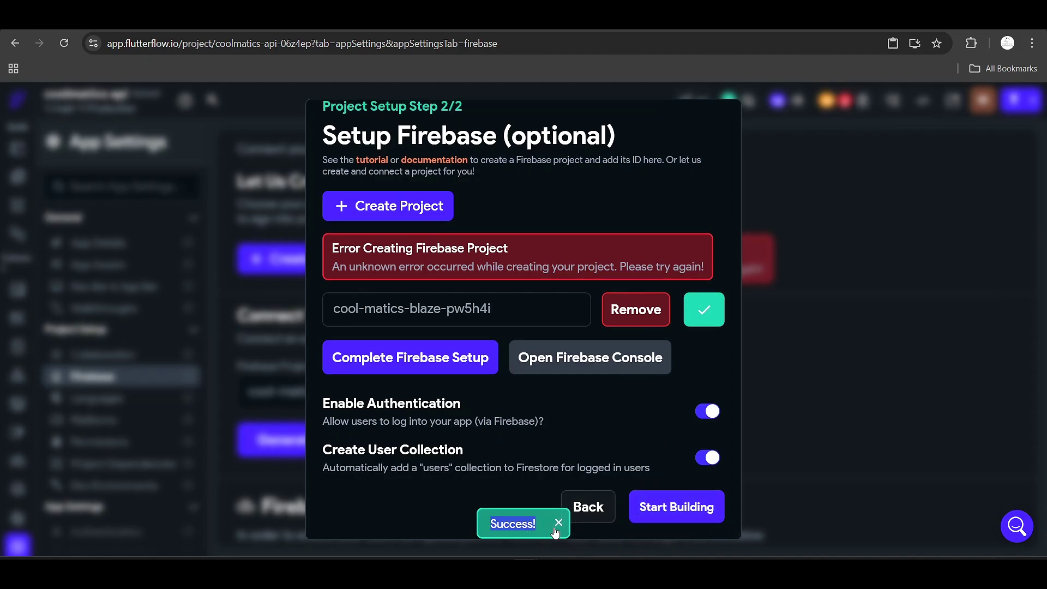
pyautogui.click(679, 510)
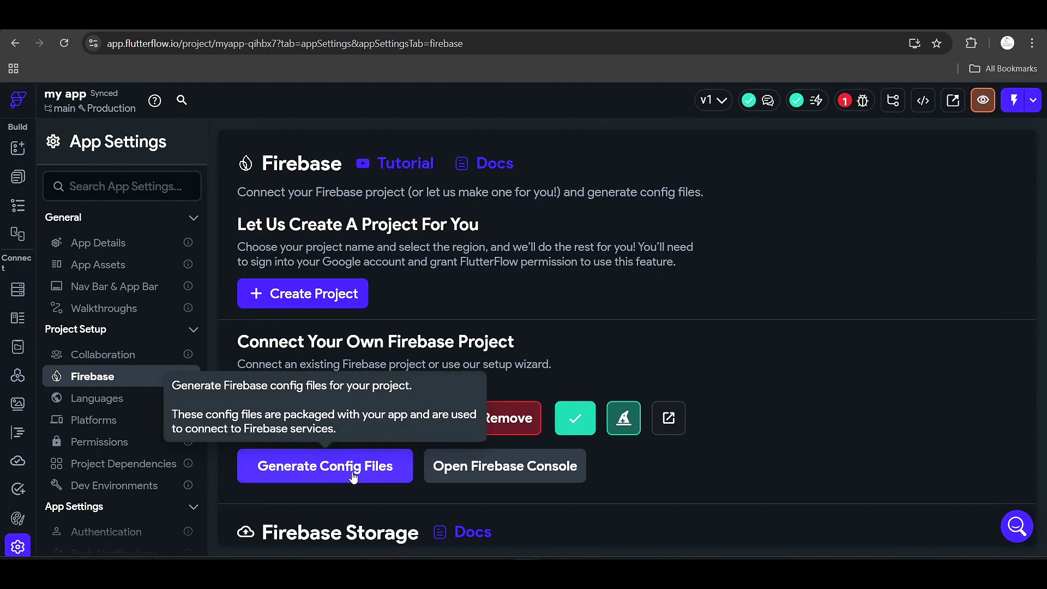
# Generate the Firebase config files for my app with the package name com.mycompany.myapp
pyautogui.click(352, 471)
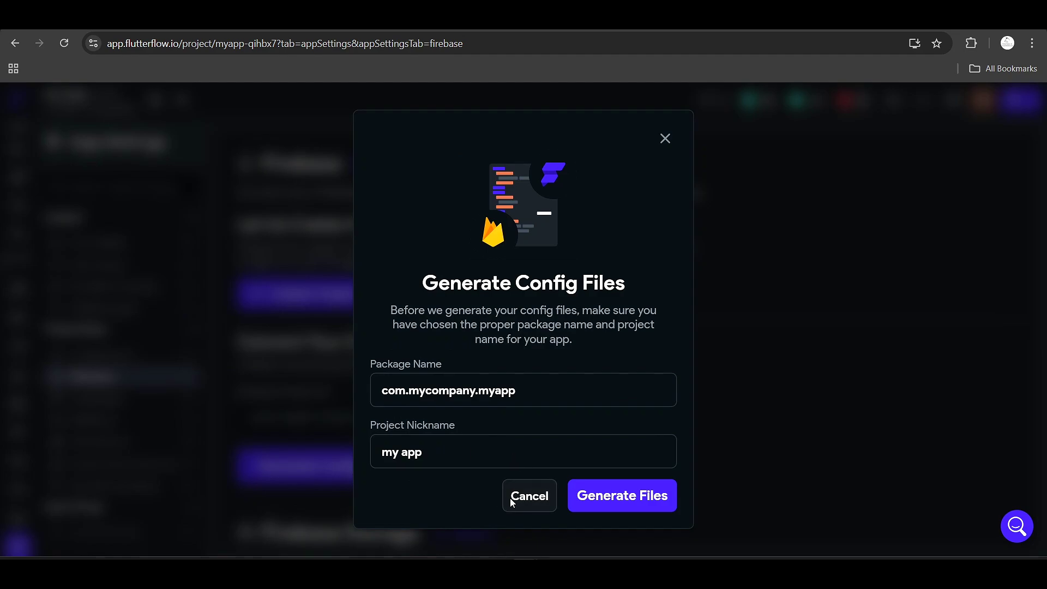
pyautogui.click(613, 491)
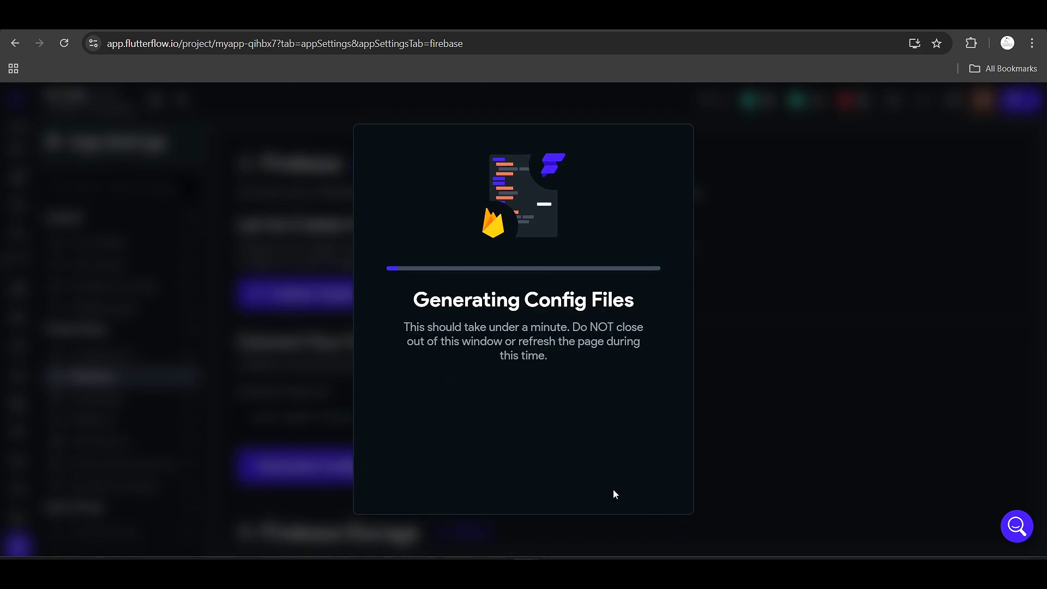